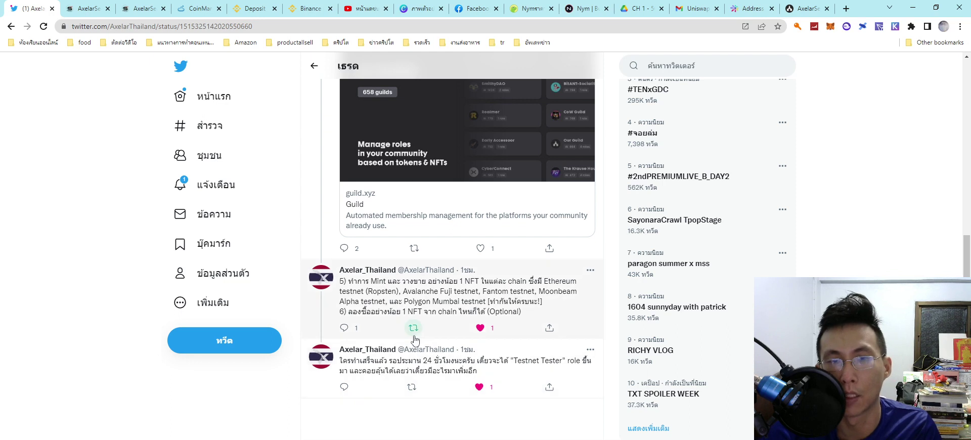
Step: Read the Axelar Thailand thread's testnet tasks down to the final NFT-minting and Testnet Tester tweets
mouse_move(408, 352)
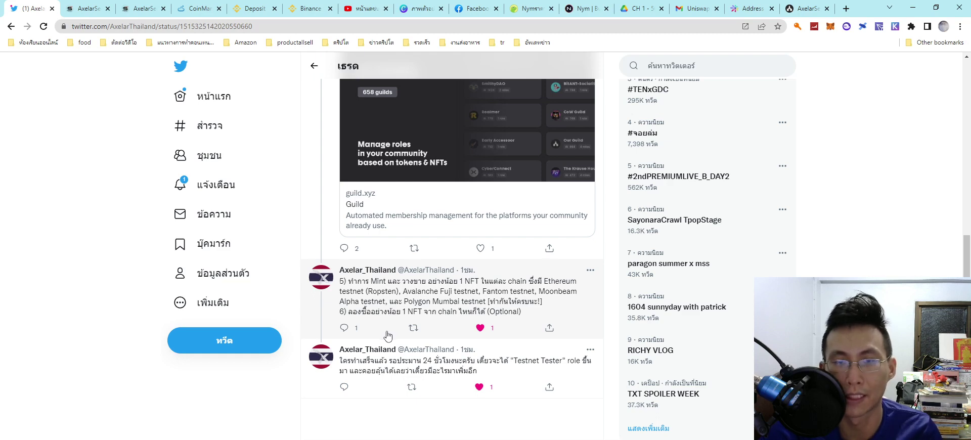
Step: Check the AxelarSea server's ticket, resources and announcements channels in Discord, then minimise Discord
key("alt+Tab")
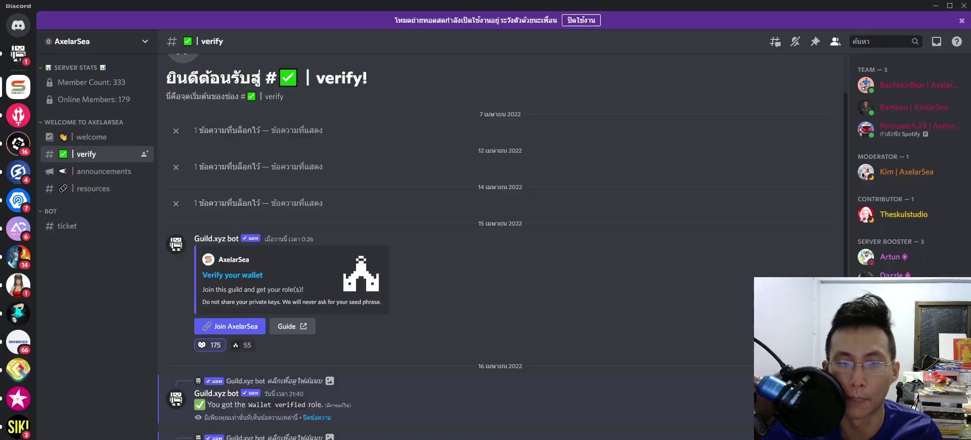
left_click(77, 226)
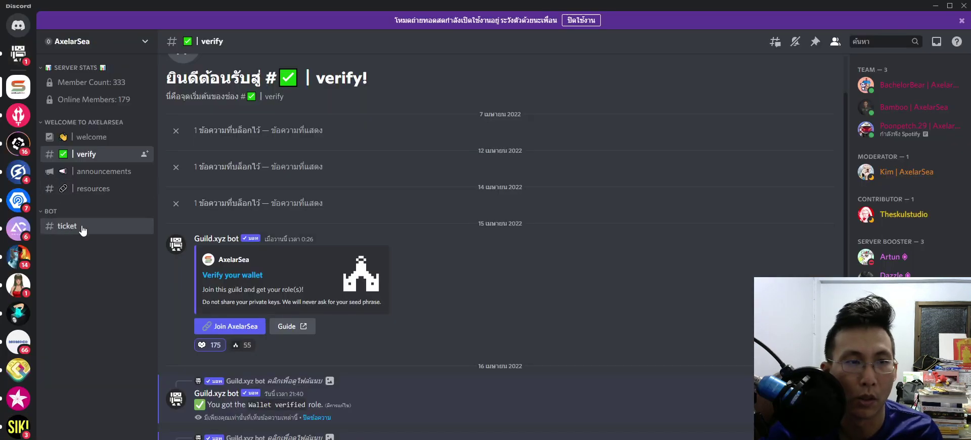
left_click(93, 194)
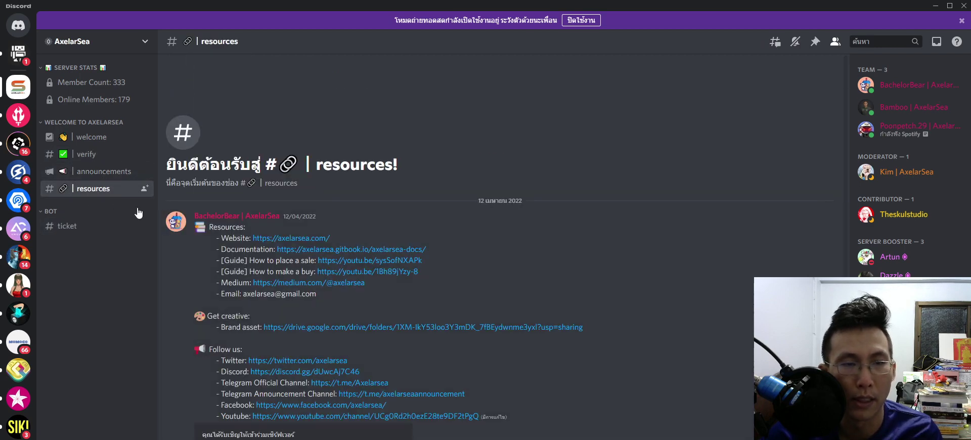
left_click(104, 172)
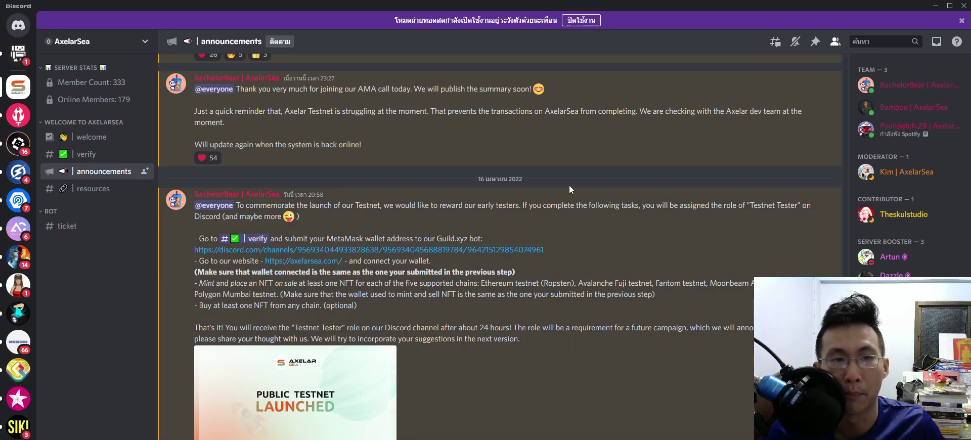
scroll(546, 254, "up", 3)
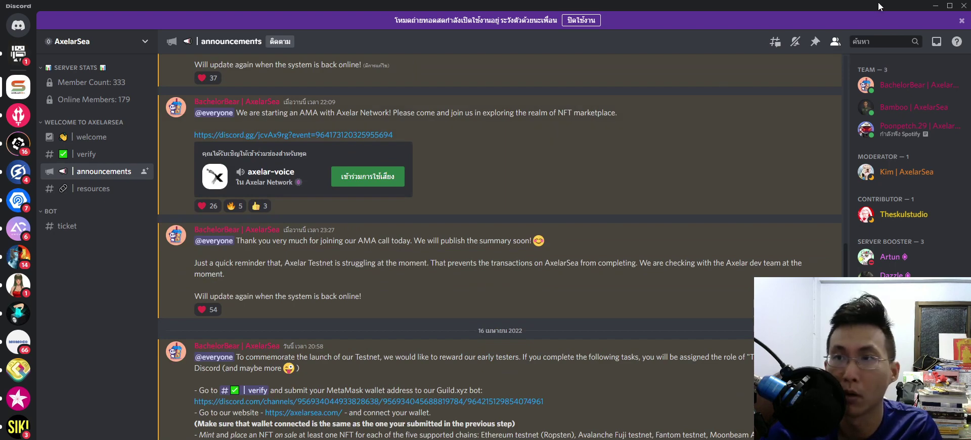
left_click(935, 5)
Step: Open the Ropsten faucet from AxelarSea's Faucet page and switch MetaMask to the Ropsten network
left_click(156, 9)
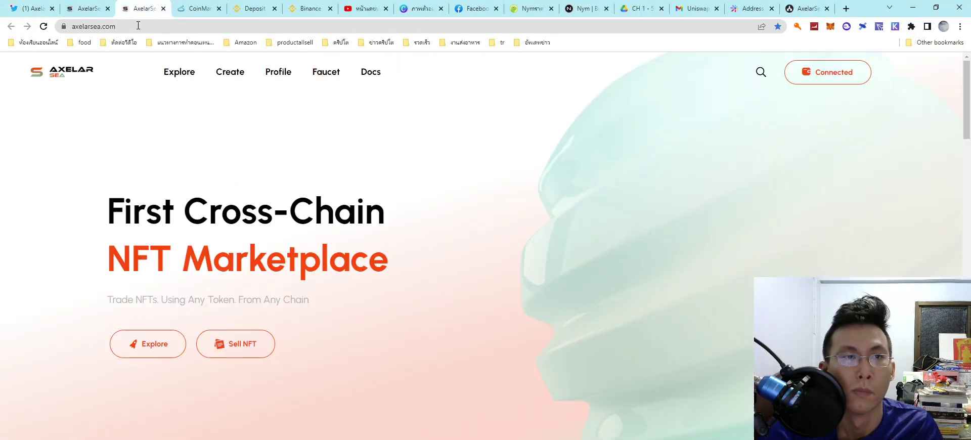
left_click(86, 9)
left_click(214, 329)
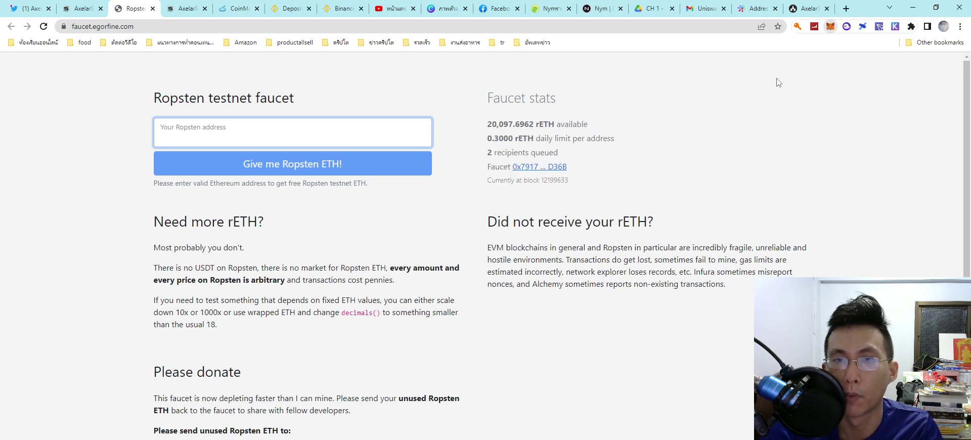
key("alt+shift+m")
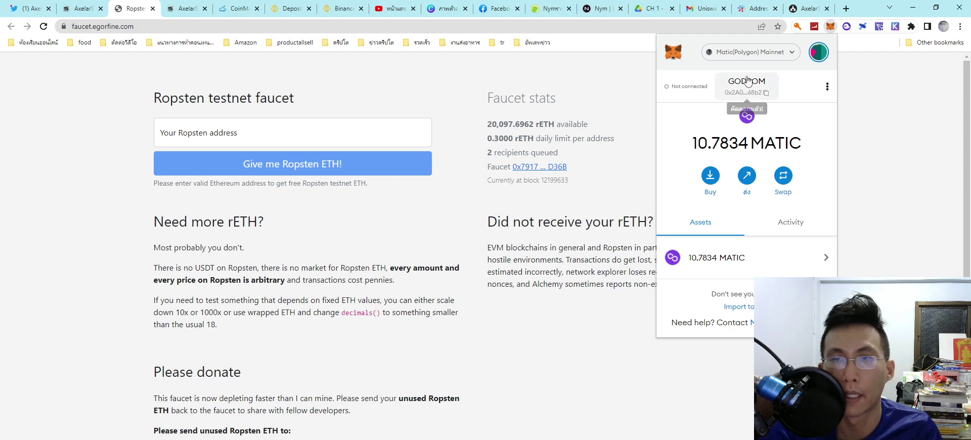
left_click(751, 52)
scroll(746, 243, "down", 2)
scroll(817, 227, "up", 3)
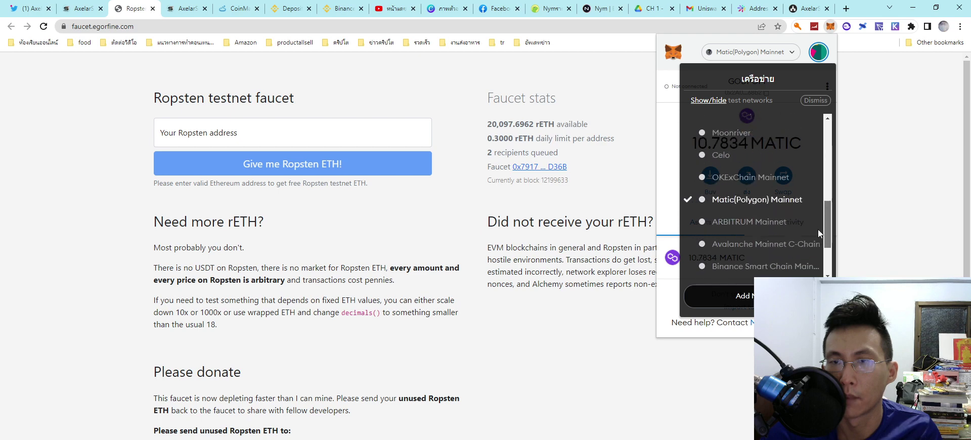
left_click(743, 202)
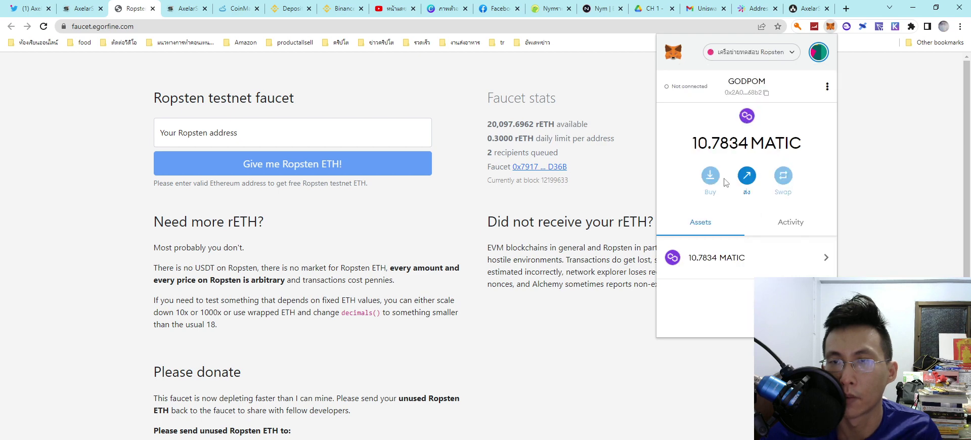
Step: Paste the wallet address into the Ropsten faucet and request 0.3000 rETH
left_click(747, 81)
left_click(349, 134)
type("0x2A000BA2E9Dea487455d5C37713AD22D754d68b2")
left_click(260, 173)
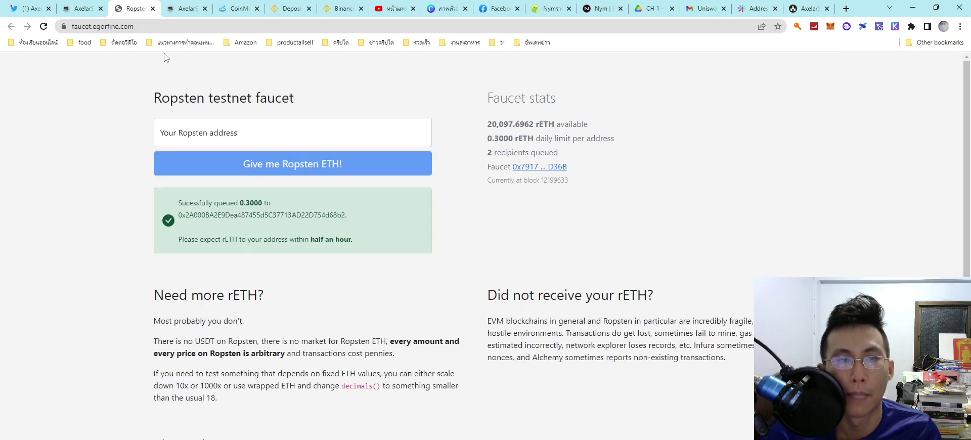
Step: Open the AVAX Fuji faucet, pass the reCAPTCHA, and switch MetaMask to Avalanche Fuji Testnet
left_click(152, 8)
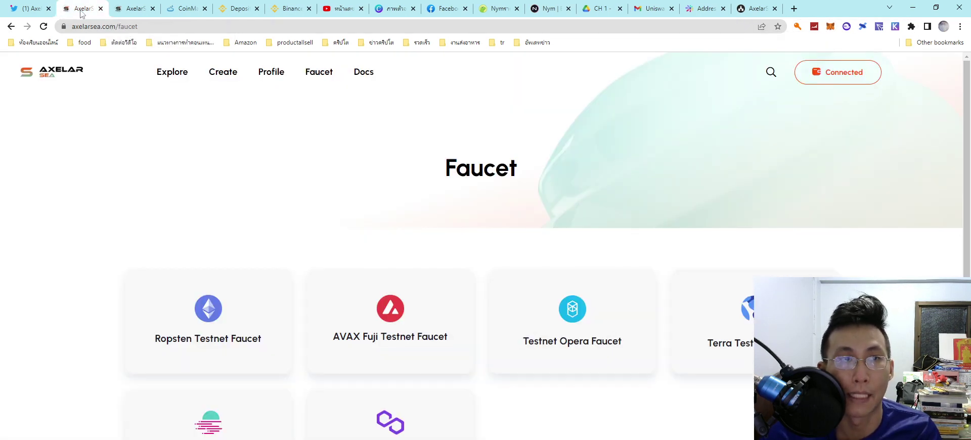
left_click(387, 315)
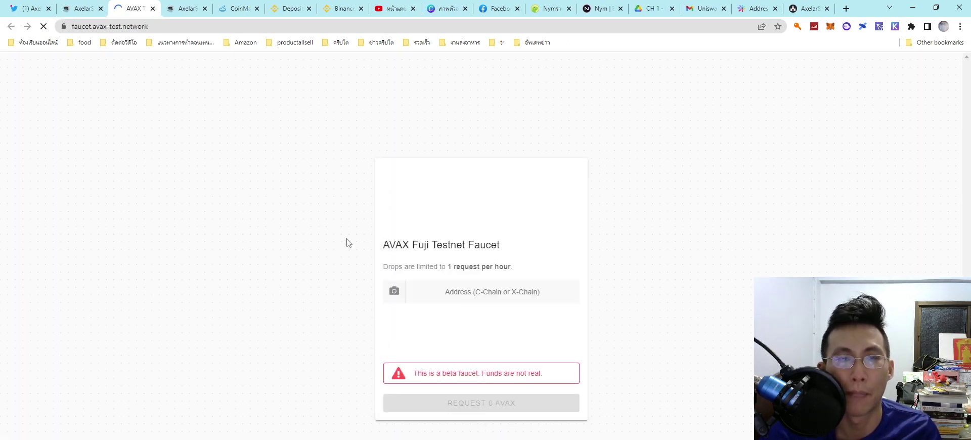
left_click(397, 332)
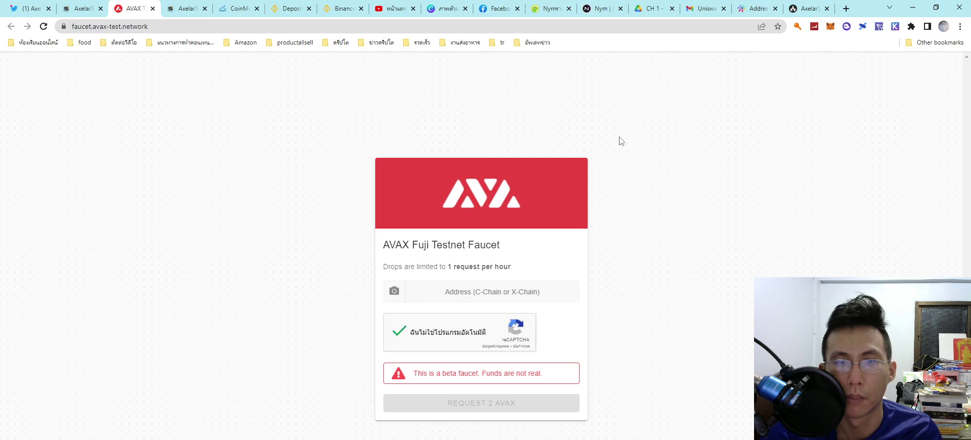
left_click(830, 27)
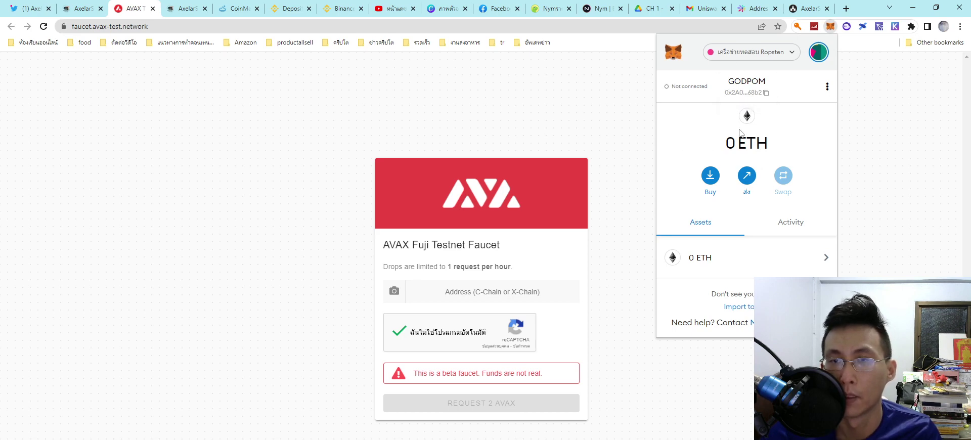
left_click(751, 52)
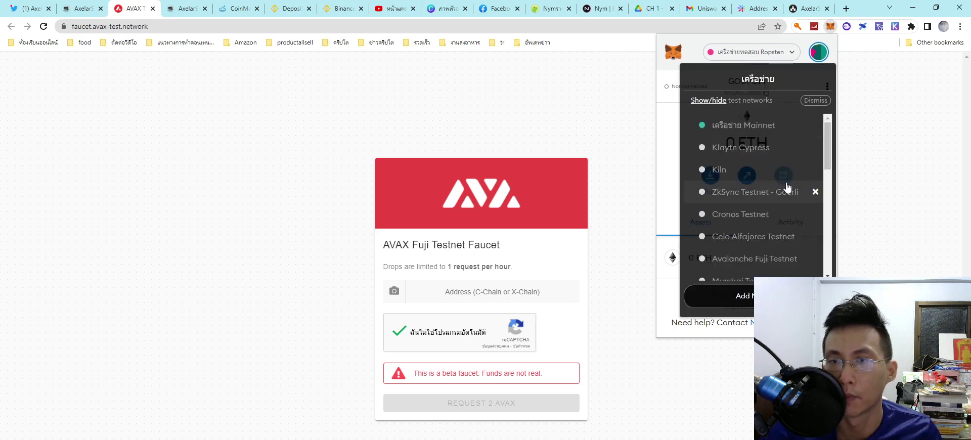
left_click_drag(829, 163, 829, 178)
left_click(754, 204)
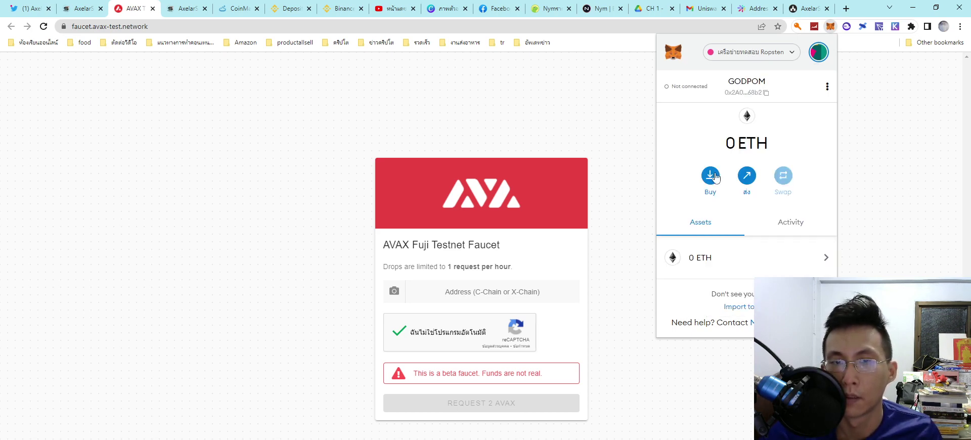
Step: Paste the wallet address to claim 10 test AVAX, then close the faucet tab
left_click(442, 295)
type("0x2A000BA2E9Dea487455d5C37713AD22D754d68b2")
left_click(463, 402)
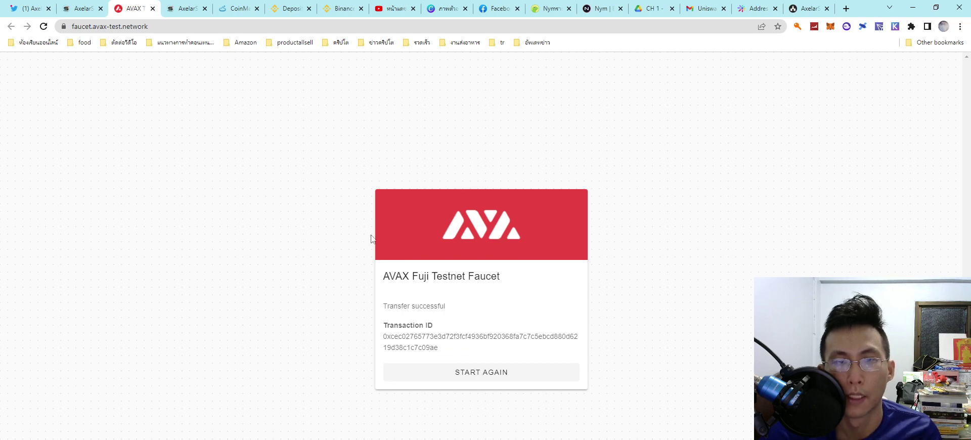
left_click(153, 9)
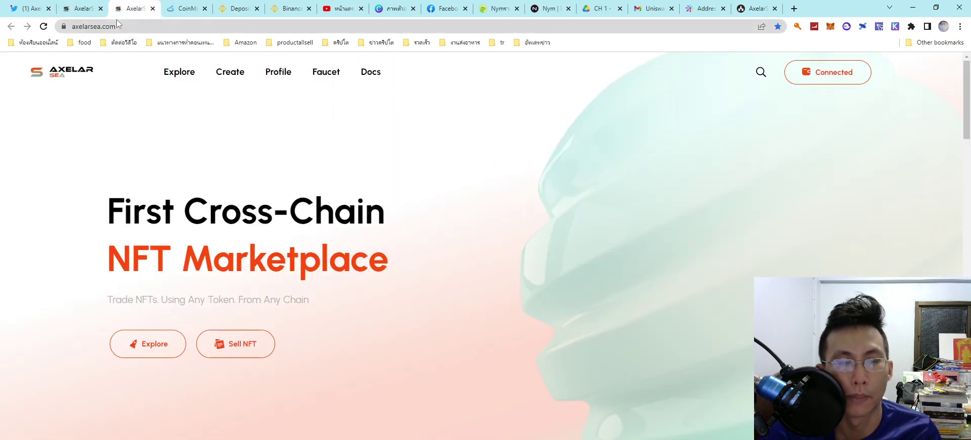
Step: Open the Testnet Opera faucet and check MetaMask's network list for a Fantom testnet
left_click(88, 8)
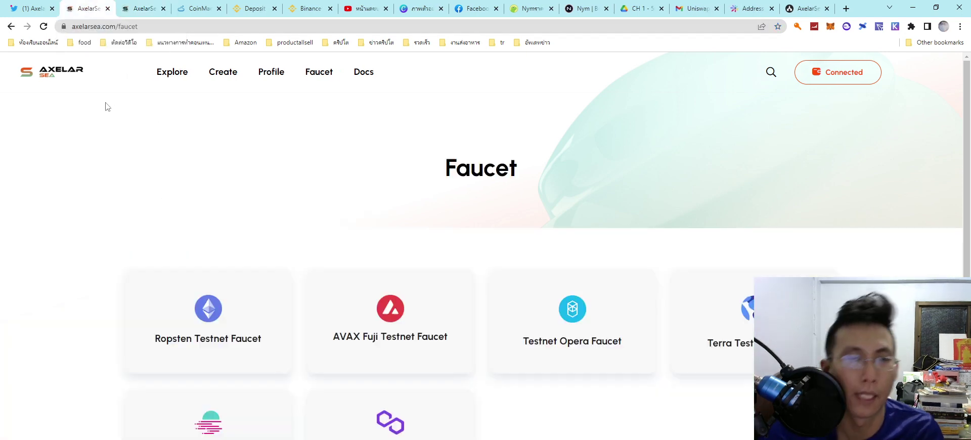
left_click(563, 318)
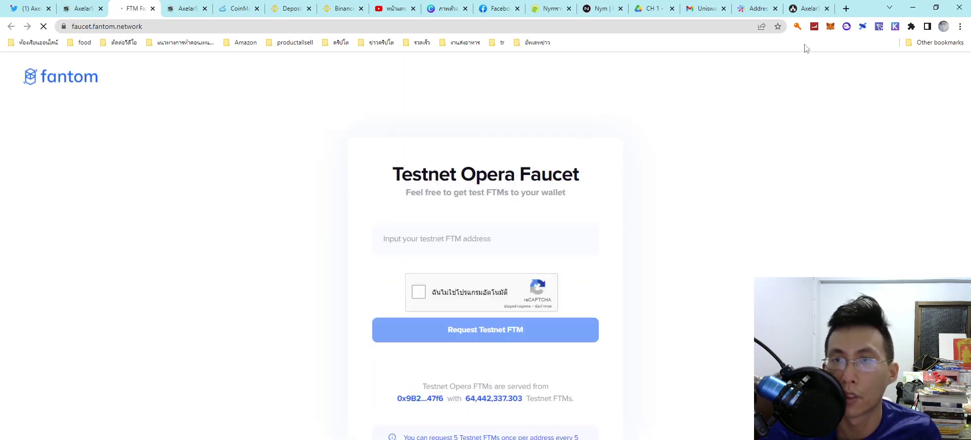
left_click(830, 27)
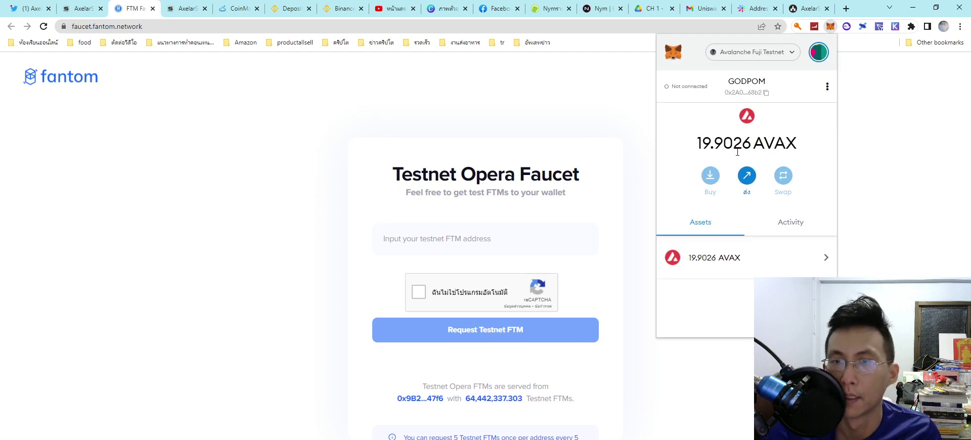
left_click(753, 52)
scroll(750, 211, "down", 3)
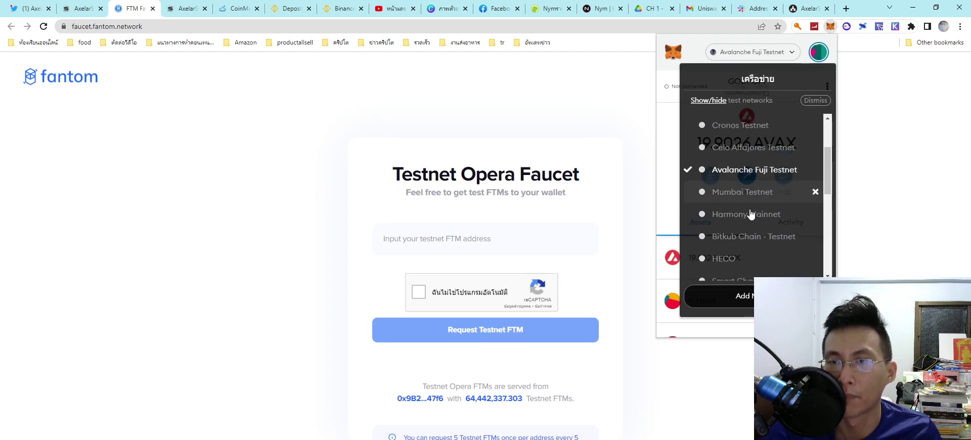
scroll(749, 212, "down", 2)
left_click_drag(826, 187, 828, 161)
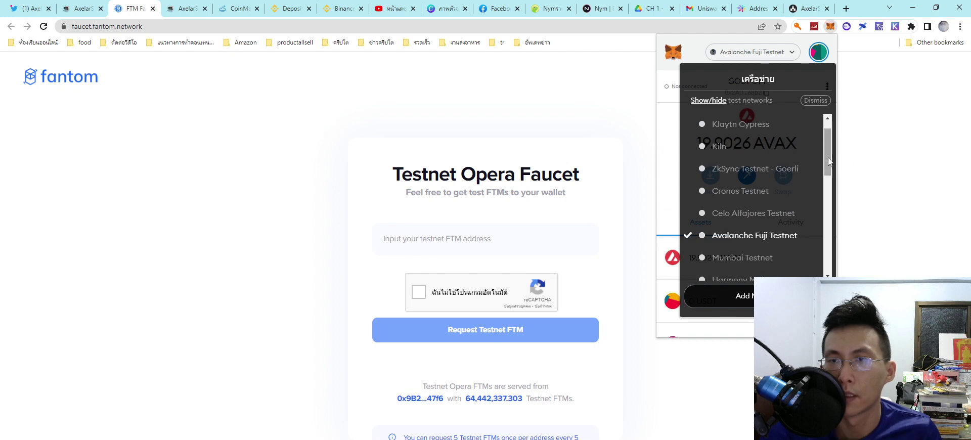
scroll(828, 161, "up", 1)
Step: Select the words 'Testnet Opera' in the faucet's heading to copy them
left_click(874, 172)
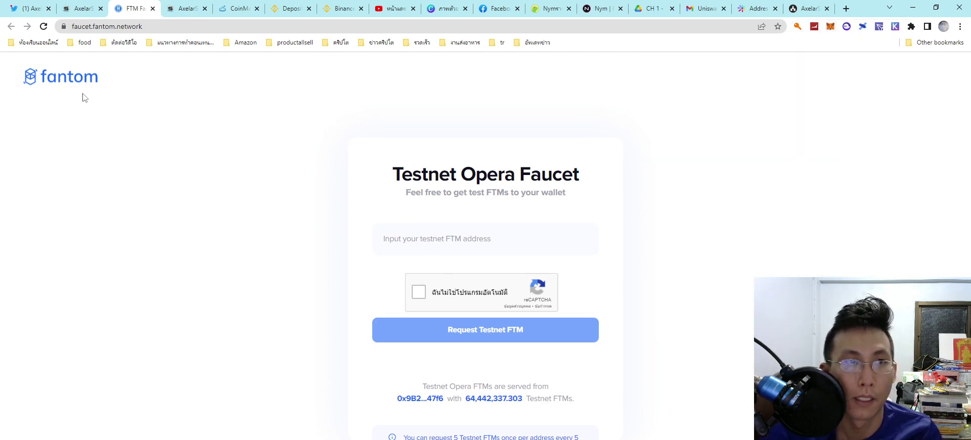
triple_click(433, 176)
left_click_drag(394, 172, 514, 174)
key("ctrl+c")
Step: Search the web for 'Testnet Opera' and open Fantom's guide to adding the testnet wallet
left_click(846, 8)
key("ctrl+v")
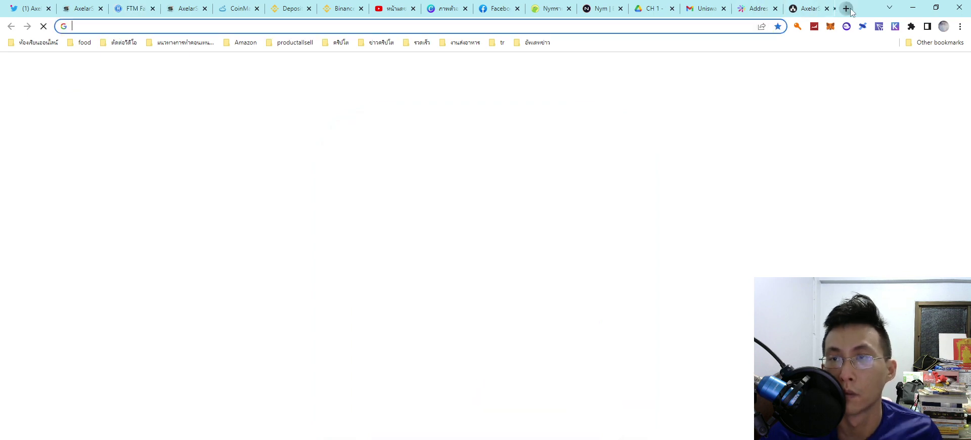
key("Return")
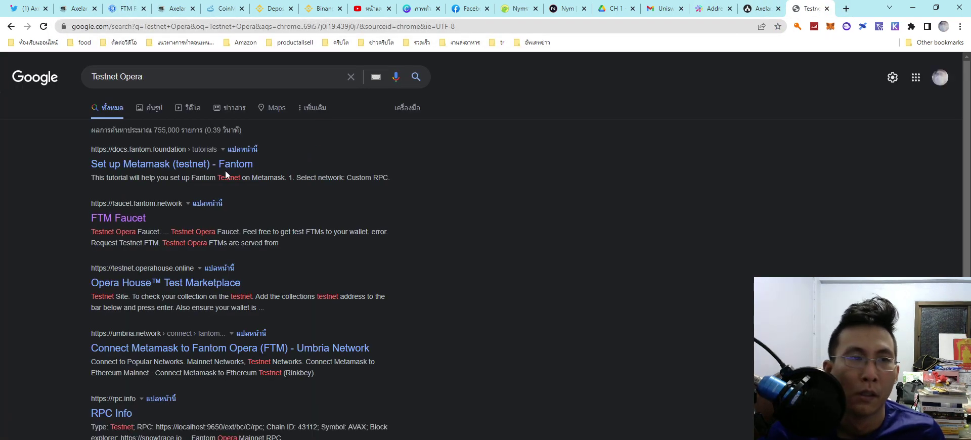
left_click(227, 167)
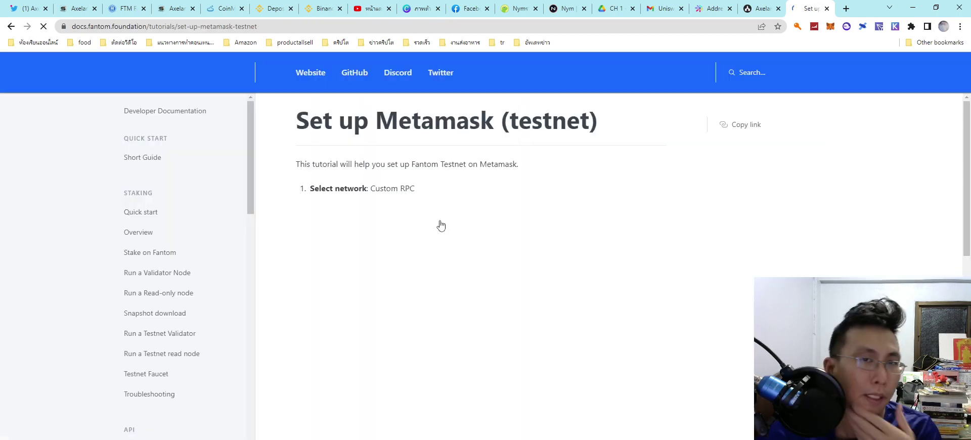
scroll(420, 310, "down", 4)
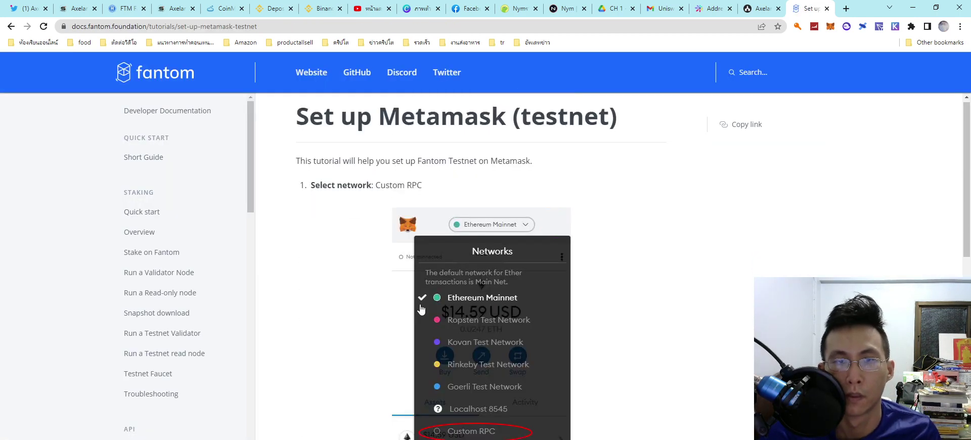
scroll(420, 310, "down", 7)
scroll(418, 310, "up", 1)
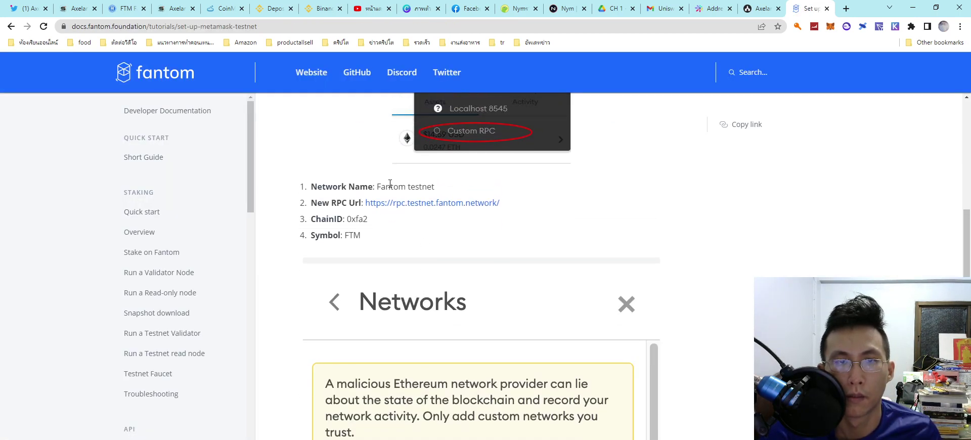
Step: Copy the 'Fantom testnet' network name and start adding a new network in MetaMask
left_click_drag(377, 187, 448, 192)
key("ctrl+c")
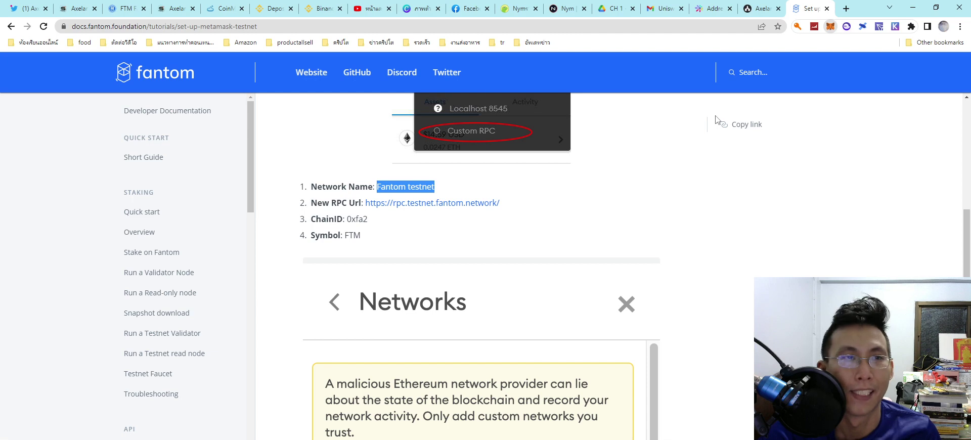
left_click(767, 53)
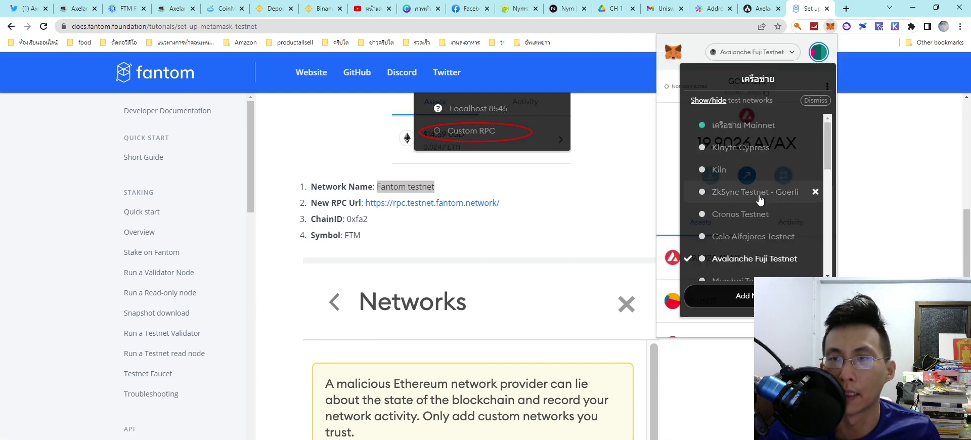
left_click(743, 298)
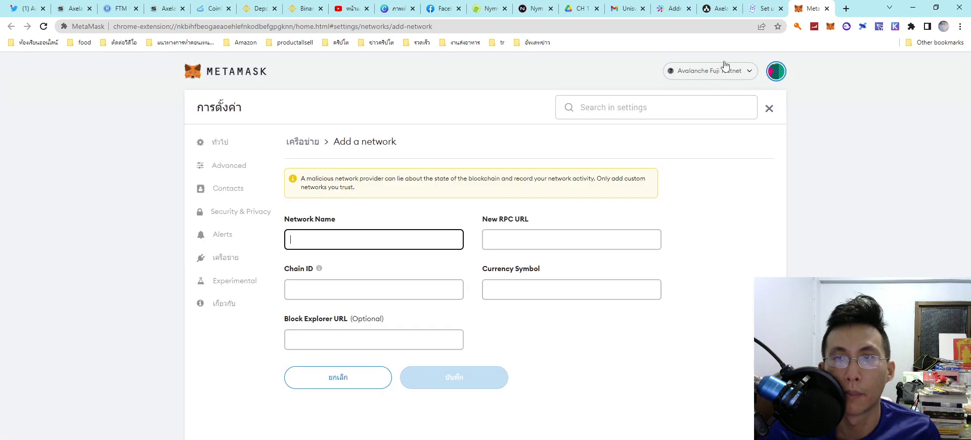
left_click(761, 9)
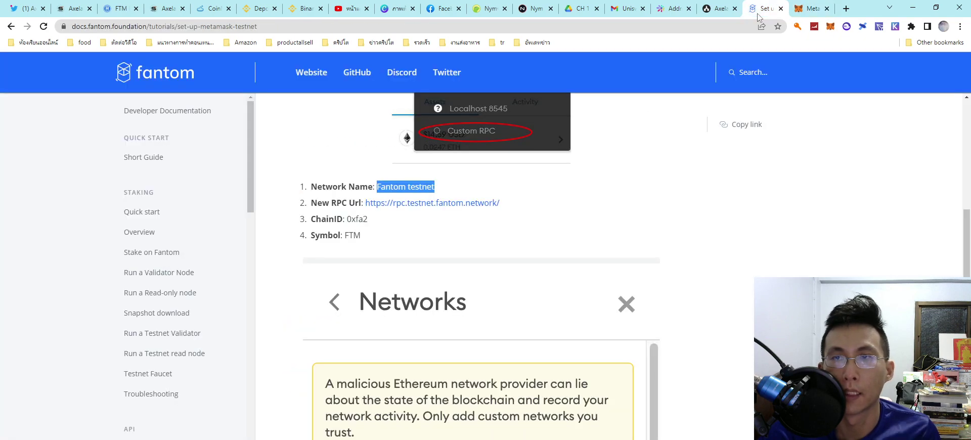
left_click(812, 9)
key("ctrl+v")
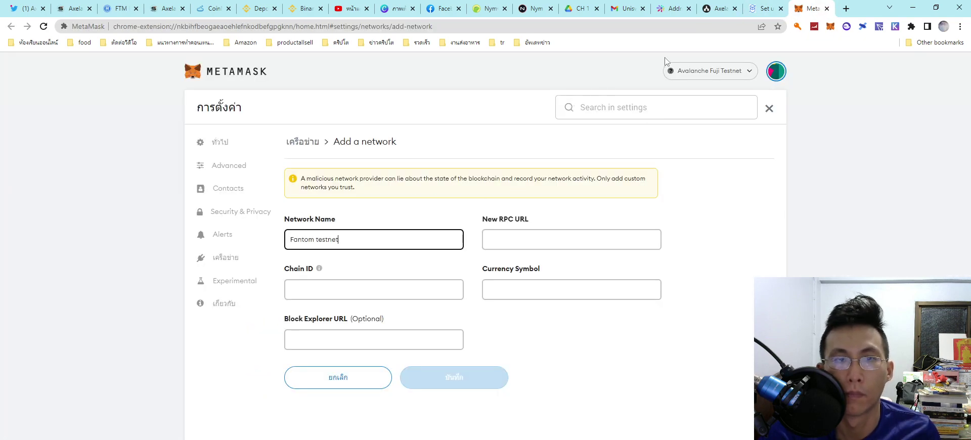
left_click(761, 8)
left_click(378, 204)
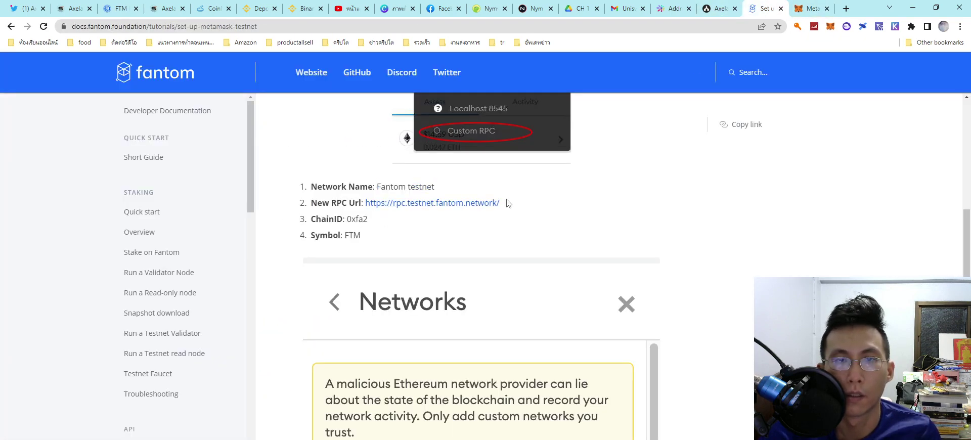
mouse_move(370, 208)
left_mouse_down()
mouse_move(517, 208)
mouse_move(364, 214)
left_mouse_up()
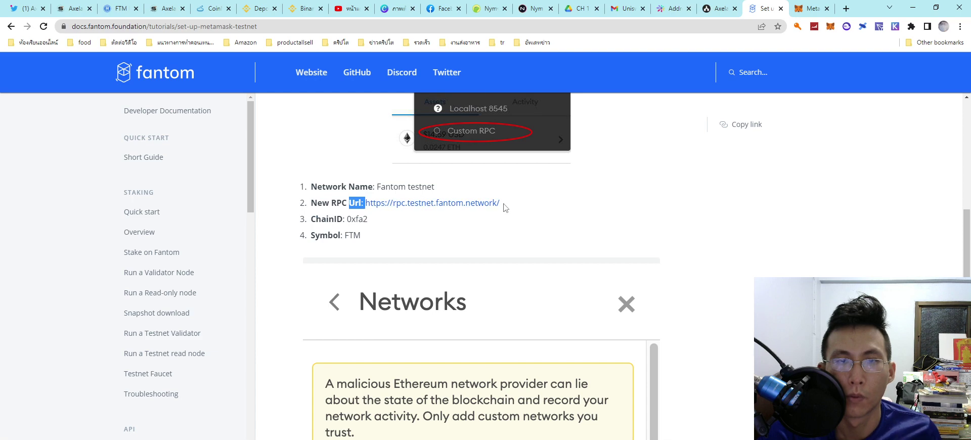
left_click(395, 204)
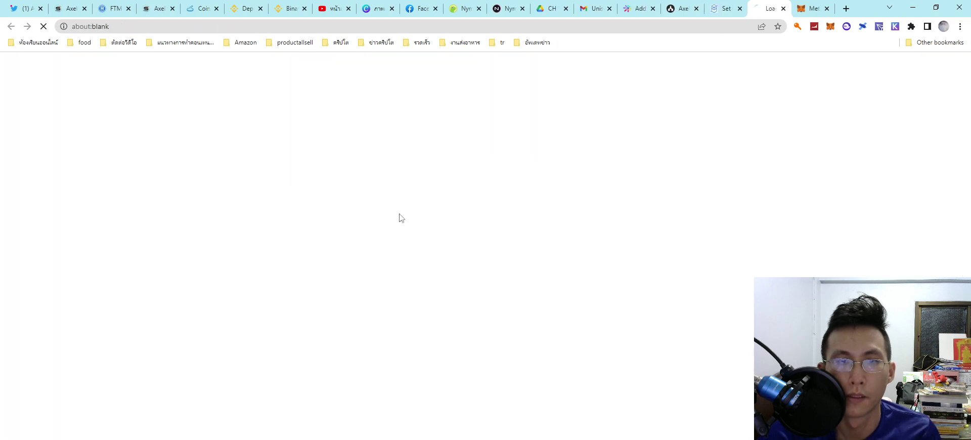
left_click(475, 29)
key("ctrl+c")
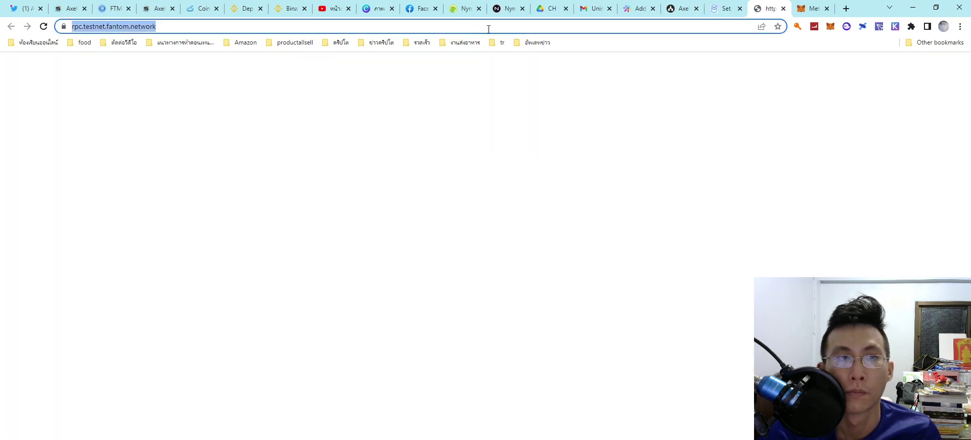
left_click(783, 8)
left_click(769, 8)
left_click(527, 239)
key("ctrl+v")
Step: Fill in chain ID 0xfa2 and currency symbol FTM from the Fantom guide
left_click(745, 5)
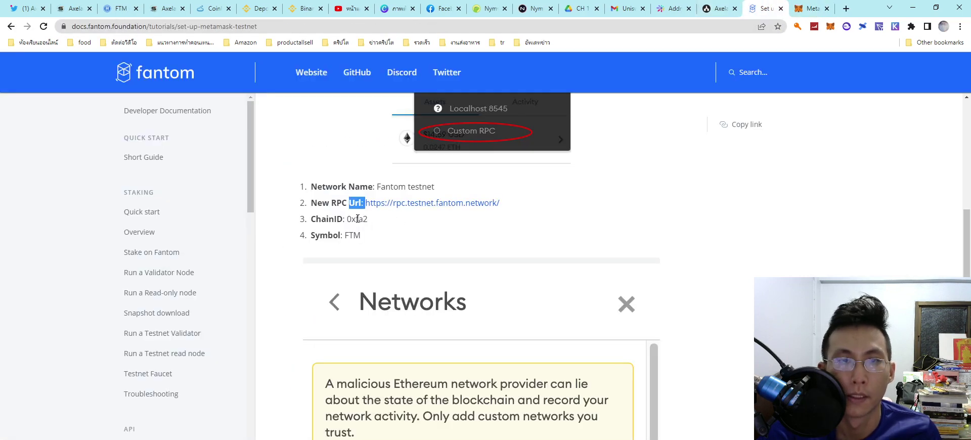
left_click_drag(348, 219, 375, 221)
left_click(798, 10)
left_click(353, 284)
left_click(762, 8)
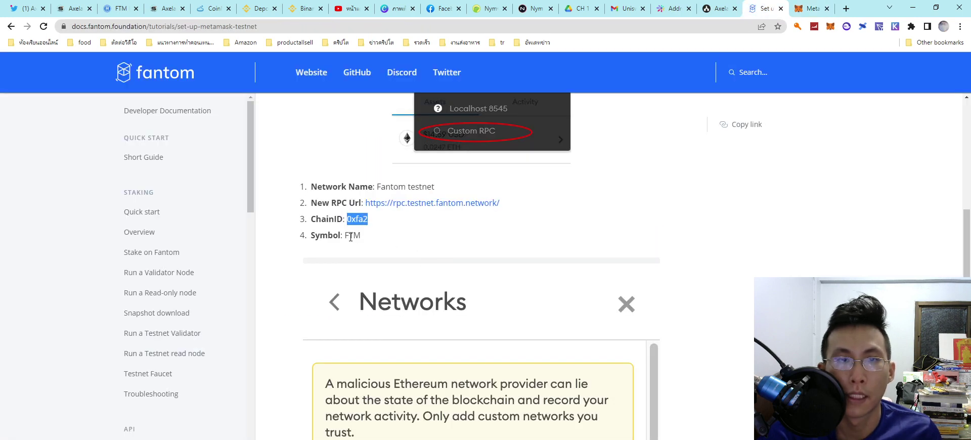
left_click_drag(345, 236, 367, 241)
key("ctrl+c")
left_click(798, 9)
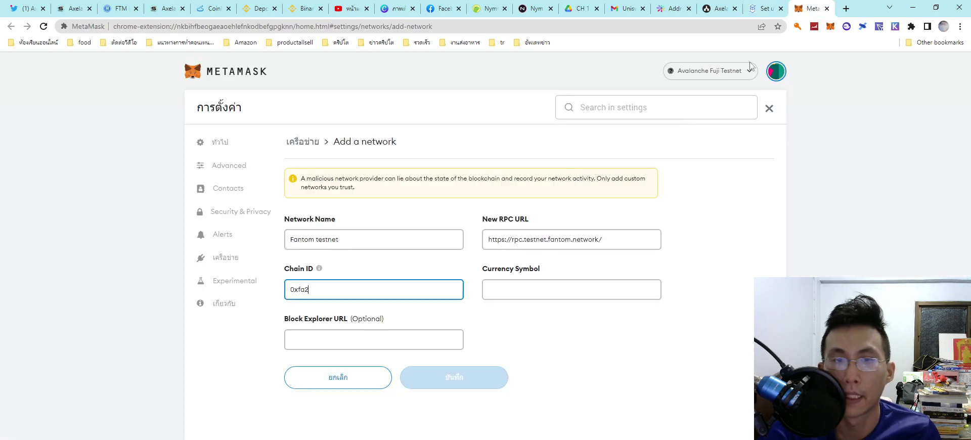
left_click(509, 292)
key("ctrl+v")
Step: Follow the Fantom testnet faucet link from the setup guide
left_click(764, 9)
scroll(526, 260, "down", 8)
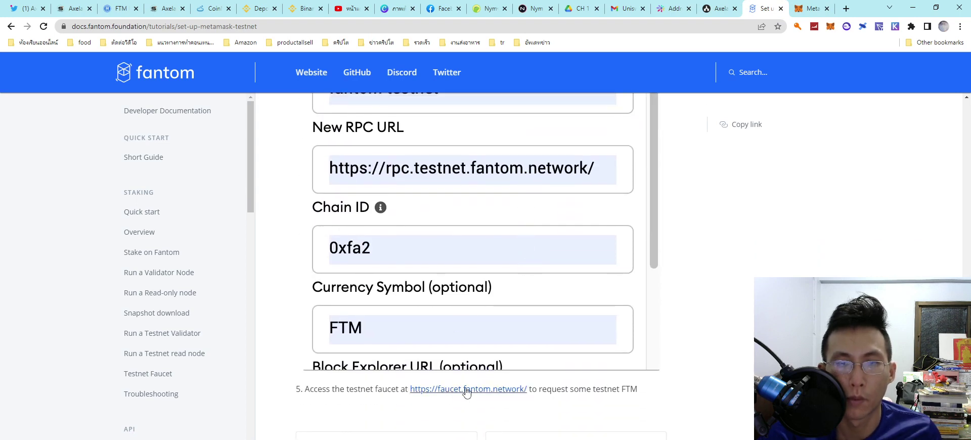
left_click(467, 392)
Step: Use the faucet URL as the block explorer URL and save the Fantom testnet network
left_click(623, 29)
key("ctrl+c")
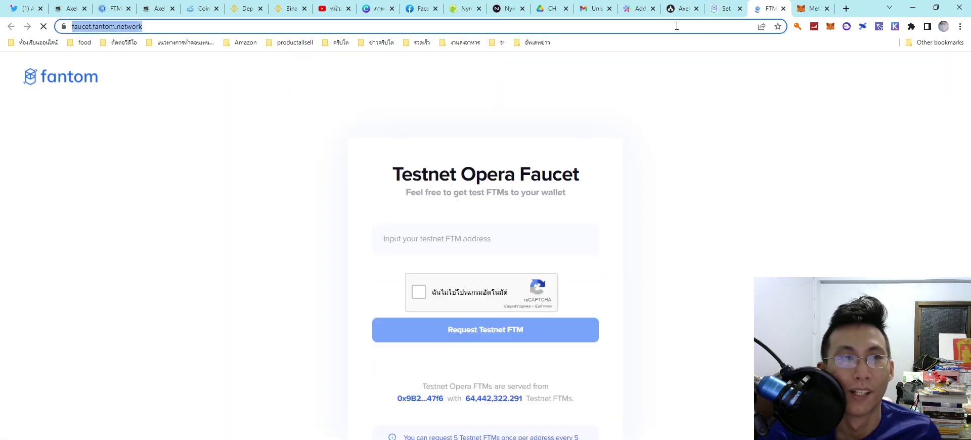
left_click(783, 9)
left_click(392, 363)
key("ctrl+v")
left_click(437, 410)
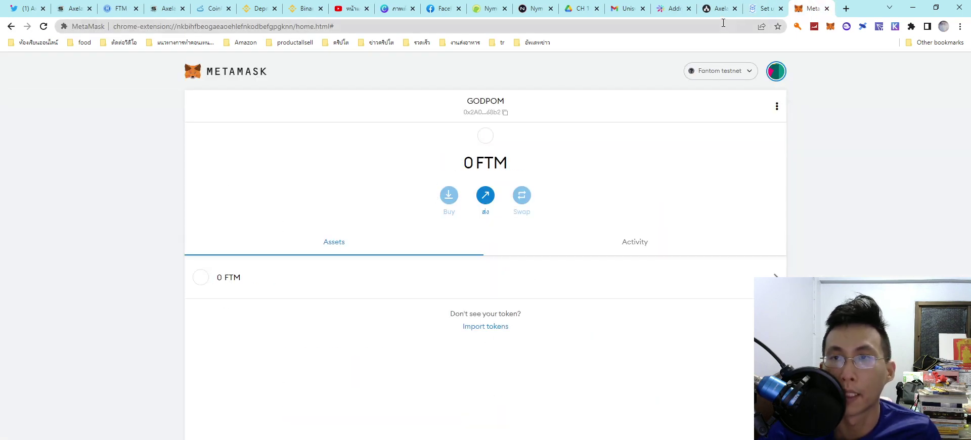
Step: Close the Fantom setup guide and pass the reCAPTCHA on the Fantom faucet
left_click(765, 9)
left_click(781, 9)
left_click(123, 10)
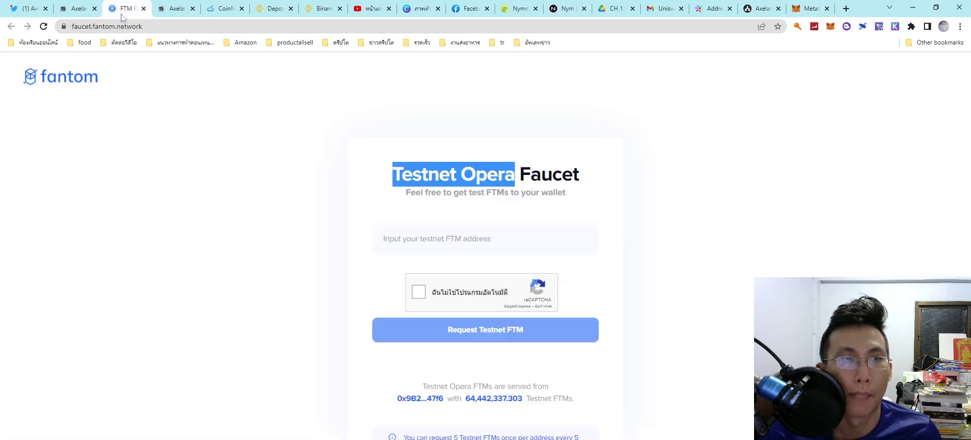
left_click(419, 292)
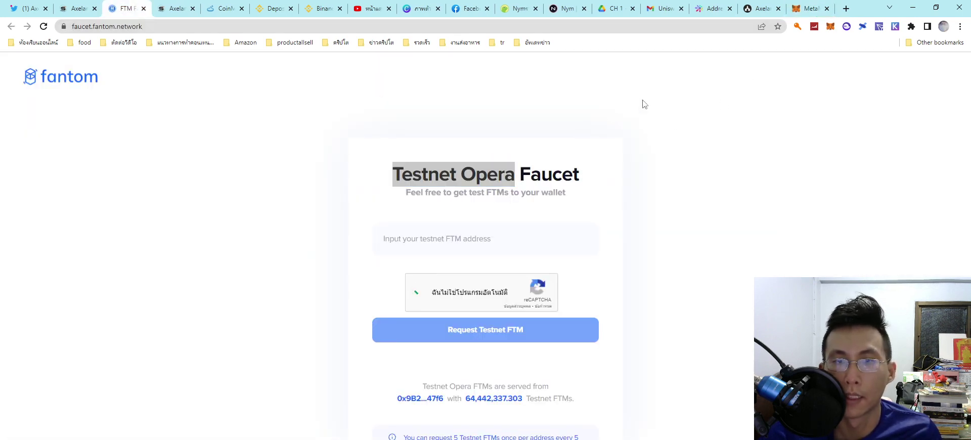
Step: Paste the wallet address into the Fantom faucet, receive 5 testnet FTM, and close it
left_click(810, 6)
left_click(481, 112)
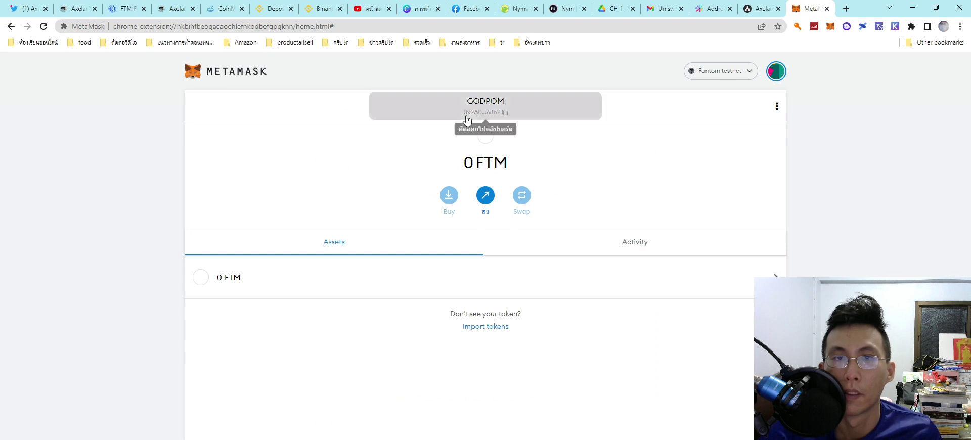
left_click(77, 8)
left_click(122, 8)
left_click(400, 241)
type("0x2A000BA2E9Dea487455d5C37713AD22D754d68b2")
left_click(466, 343)
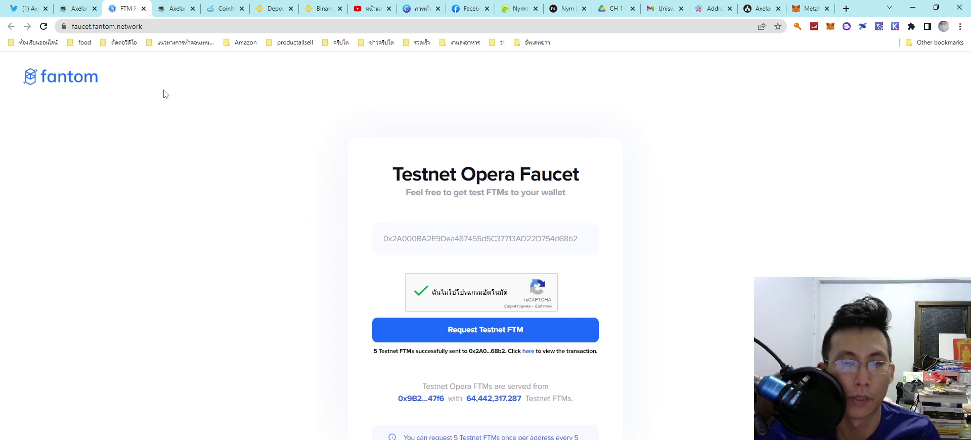
left_click(144, 8)
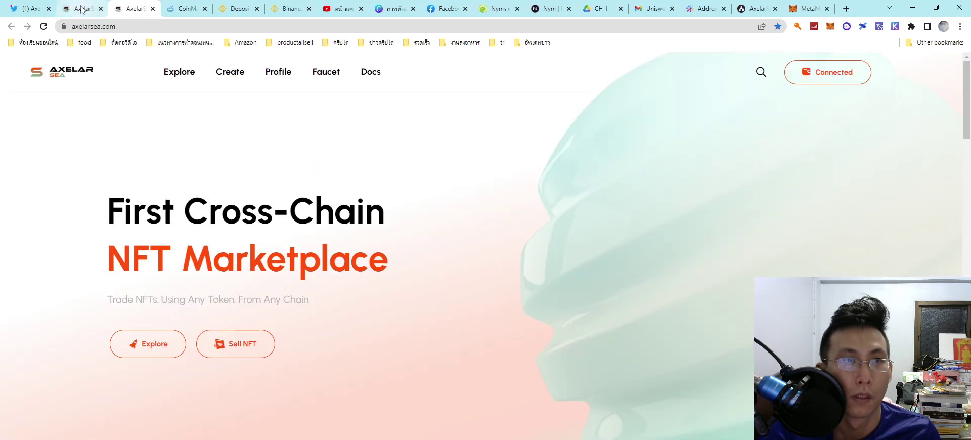
Step: Open the Terra Testnet Faucet and switch Terra Station to the testnet
left_click(78, 8)
left_click(726, 326)
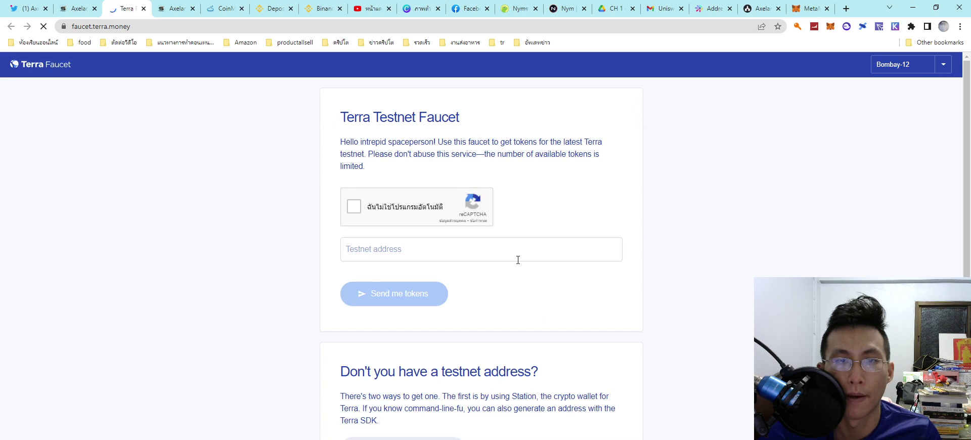
left_click(863, 28)
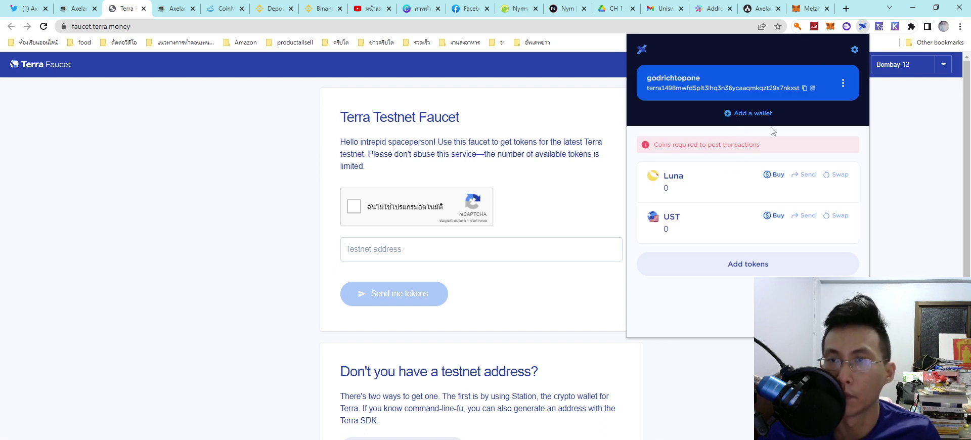
left_click(854, 51)
left_click(720, 128)
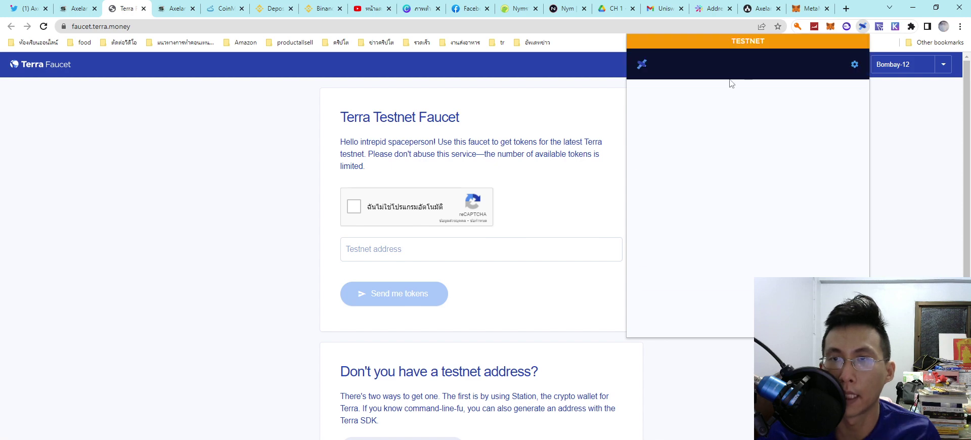
Step: Paste the Station wallet address into the faucet and request 5 testnet Luna
left_click(697, 106)
left_click(354, 206)
left_click(395, 250)
type("terra1498mwfd5plt3lhq3n36ycaaqmkqzt29x7nkxst")
left_click(397, 293)
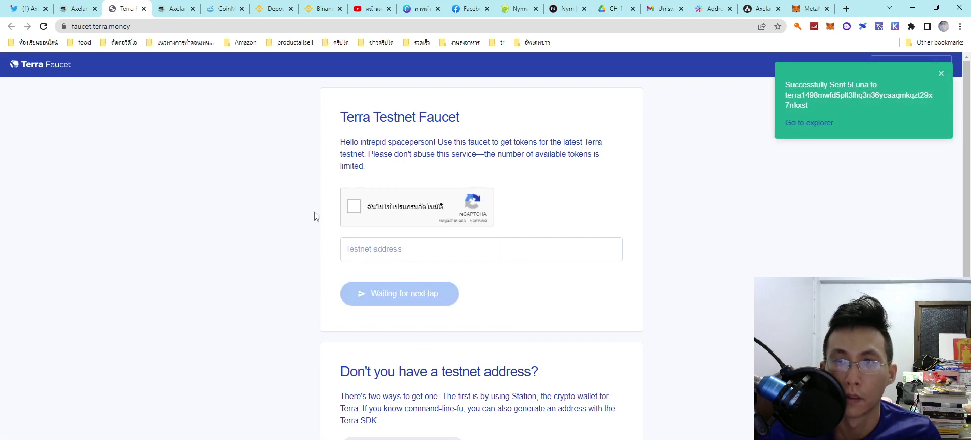
Step: Close the Terra faucet, open the Moonbeam faucet instructions, and review MetaMask's accounts
left_click(144, 9)
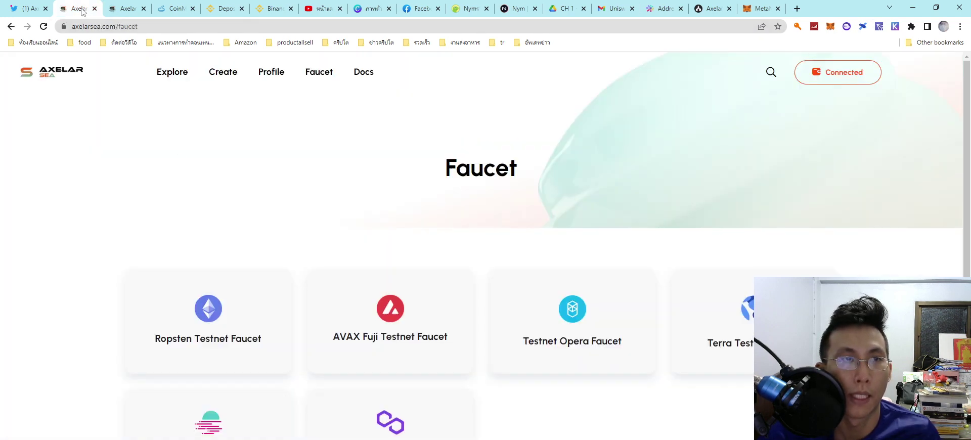
left_click(235, 425)
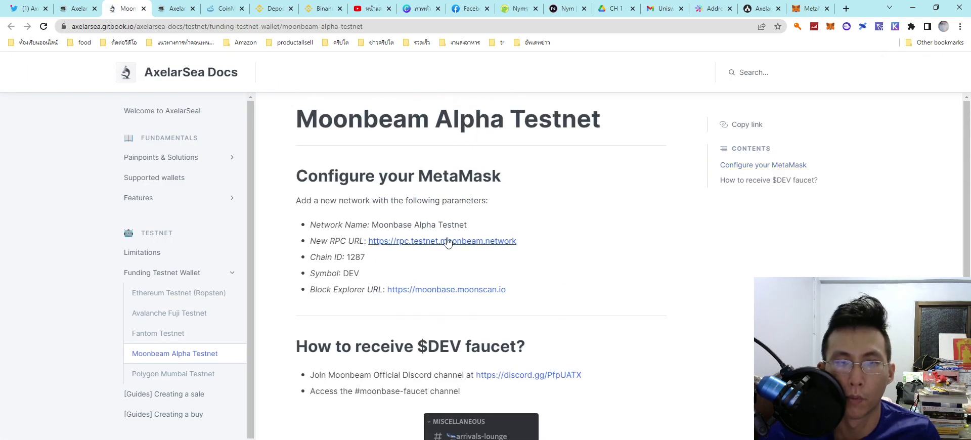
left_click(830, 27)
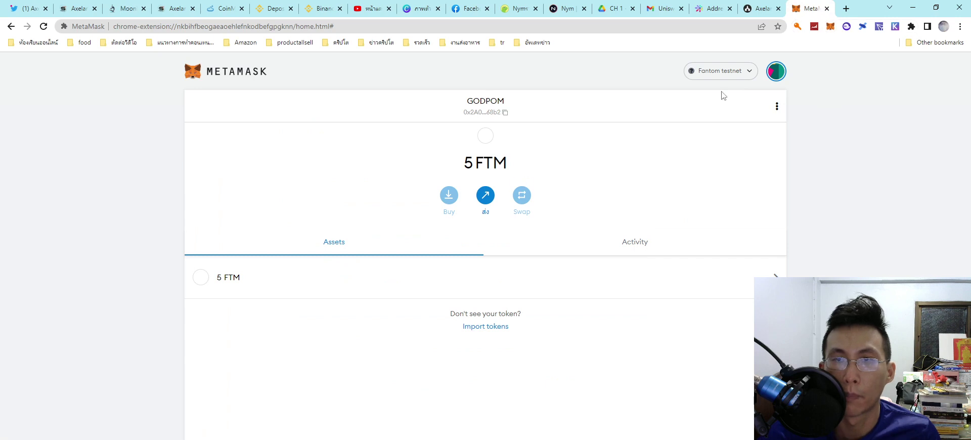
left_click(775, 72)
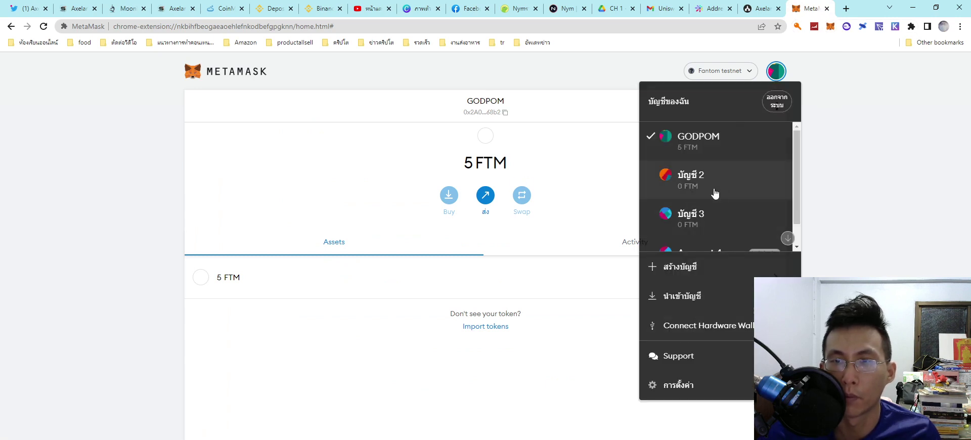
scroll(713, 201, "down", 1)
scroll(721, 155, "up", 2)
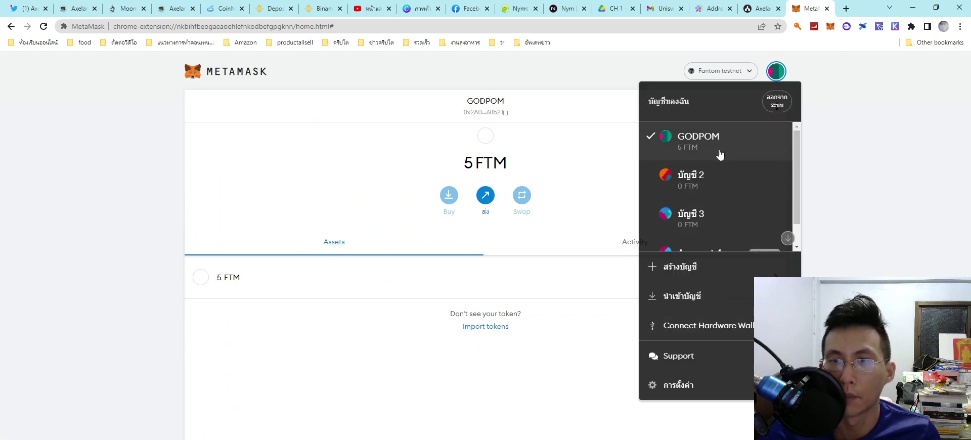
left_click(562, 156)
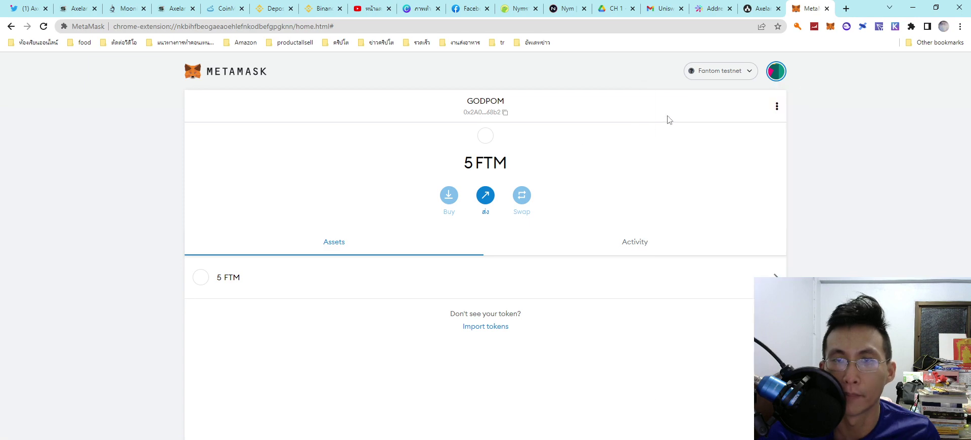
left_click(777, 107)
left_click(777, 107)
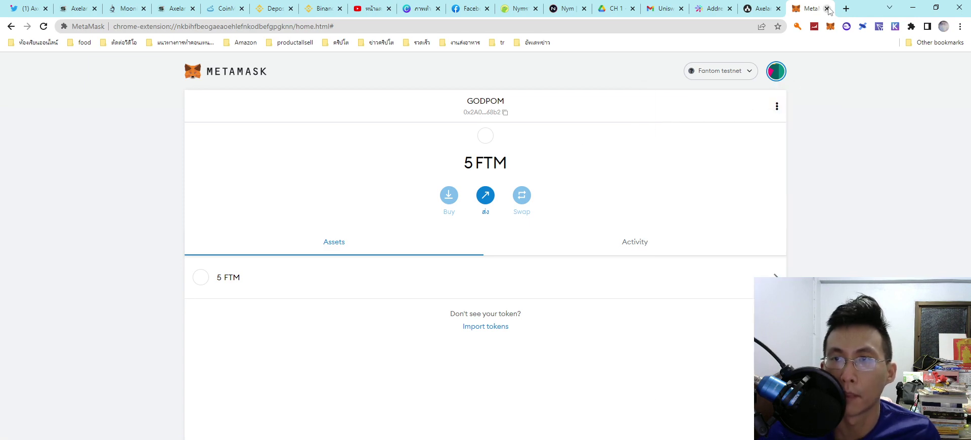
left_click(827, 8)
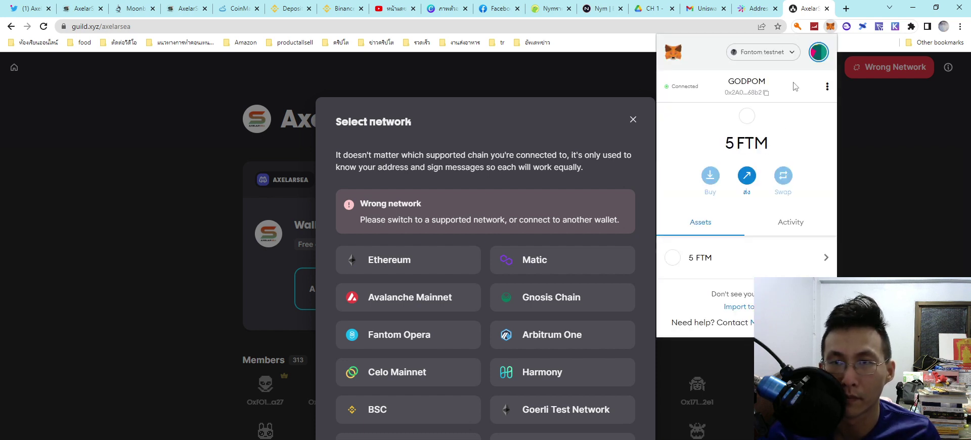
Step: Choose Add Network from the bottom of MetaMask's network list
left_click(783, 53)
left_click_drag(827, 144, 813, 265)
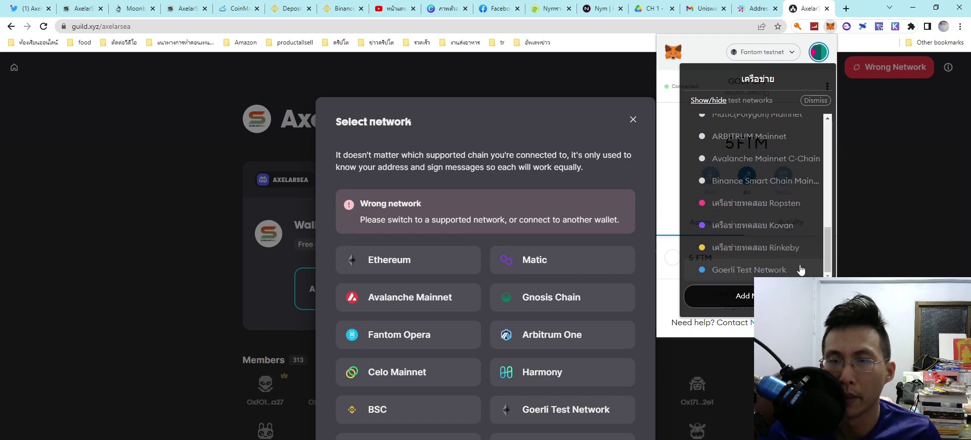
left_click(744, 295)
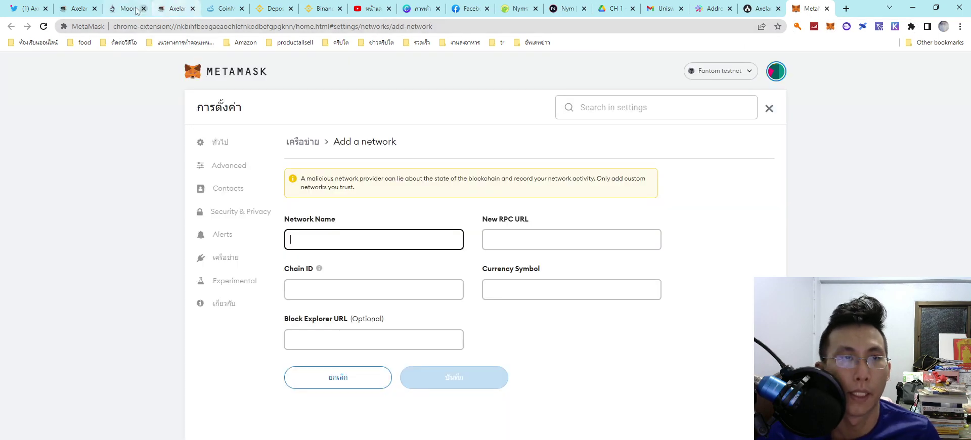
Step: Enter 'Moonbase Alpha Testnet' as the network name and the Moonbeam testnet RPC URL
left_click(127, 9)
left_click_drag(371, 225, 467, 224)
key("ctrl+c")
left_click(795, 6)
left_click(371, 234)
key("ctrl+v")
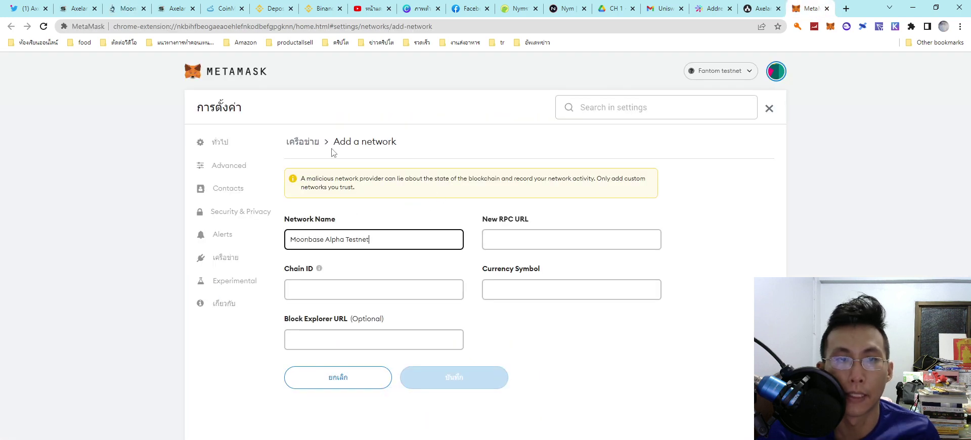
left_click(128, 7)
left_click(383, 242)
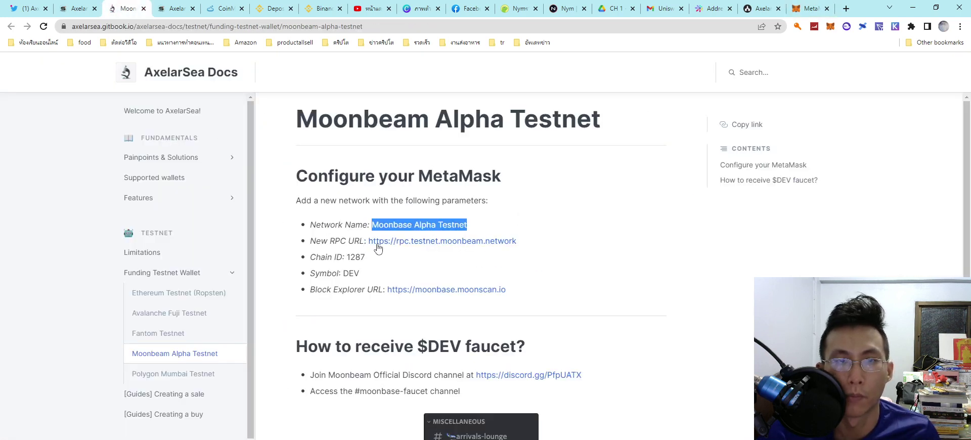
left_click(183, 8)
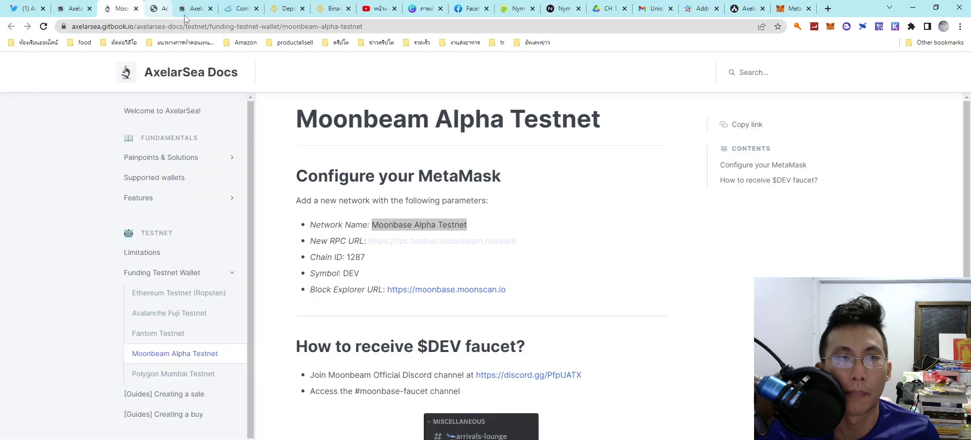
left_click(759, 9)
left_click(587, 239)
type("https://rpc.testnet.moonbeam.network")
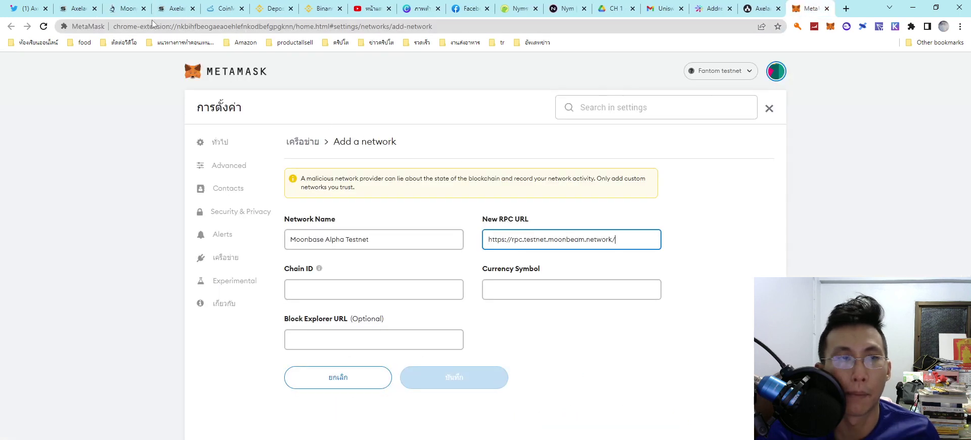
Step: Copy chain ID 1287 and currency symbol DEV from the docs into the form
left_click(122, 9)
left_click_drag(347, 257, 374, 261)
key("ctrl+c")
left_click(810, 9)
left_click(373, 286)
key("ctrl+v")
left_click(122, 9)
double_click(350, 274)
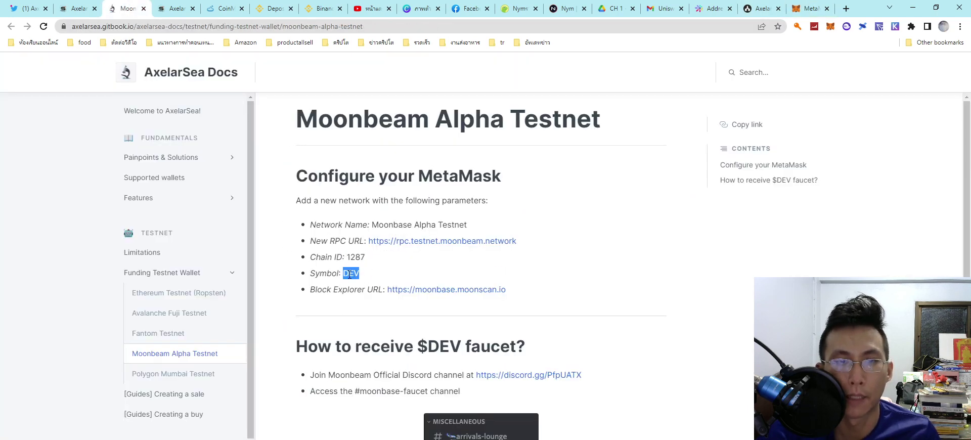
left_click(810, 8)
left_click(525, 299)
key("ctrl+v")
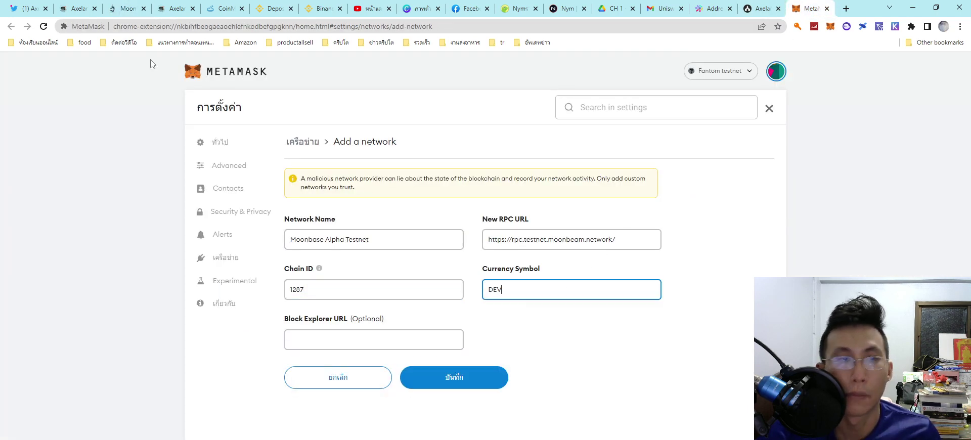
Step: Add the moonbase.moonscan.io block explorer address and save the new network
left_click(122, 9)
left_click(418, 294)
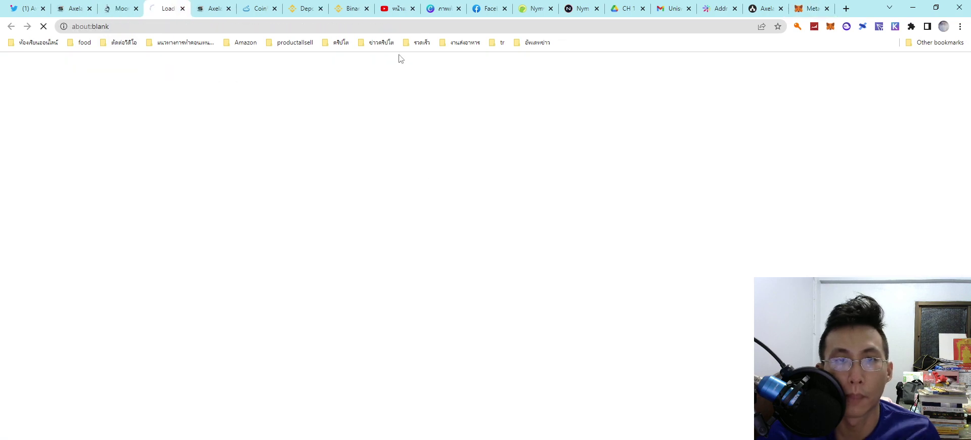
left_click(183, 8)
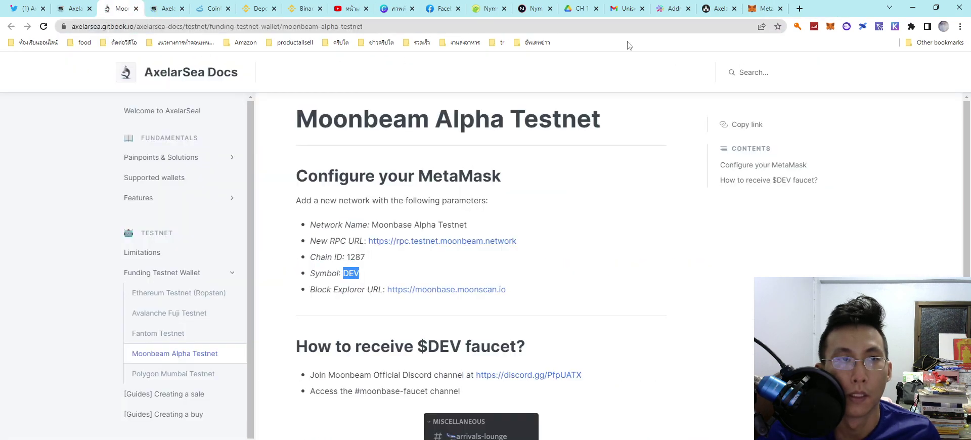
left_click(809, 9)
left_click(401, 338)
key("ctrl+v")
left_click(434, 369)
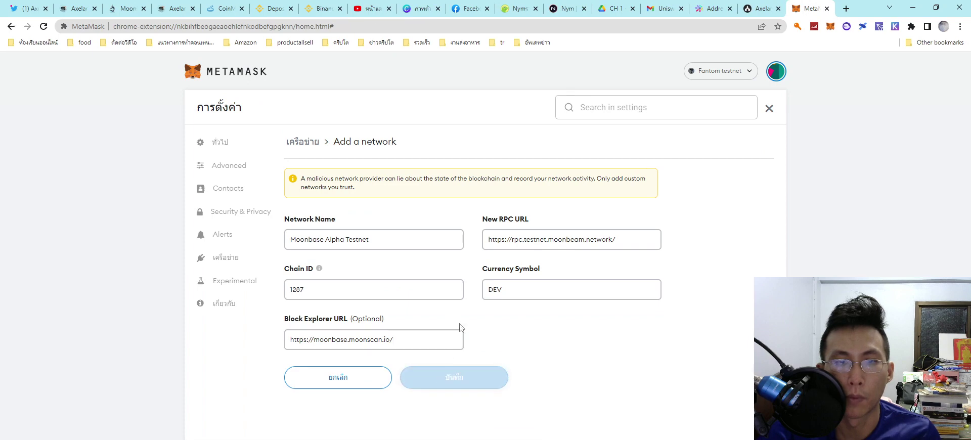
left_click(129, 9)
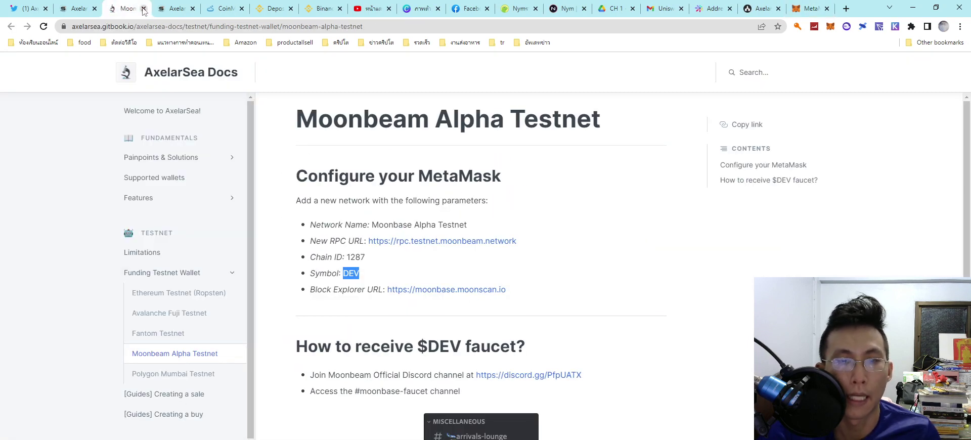
Step: Follow the discord.gg/PfpUATX link under 'How to receive $DEV faucet?' and join Moonbeam
scroll(192, 177, "down", 2)
scroll(354, 253, "down", 3)
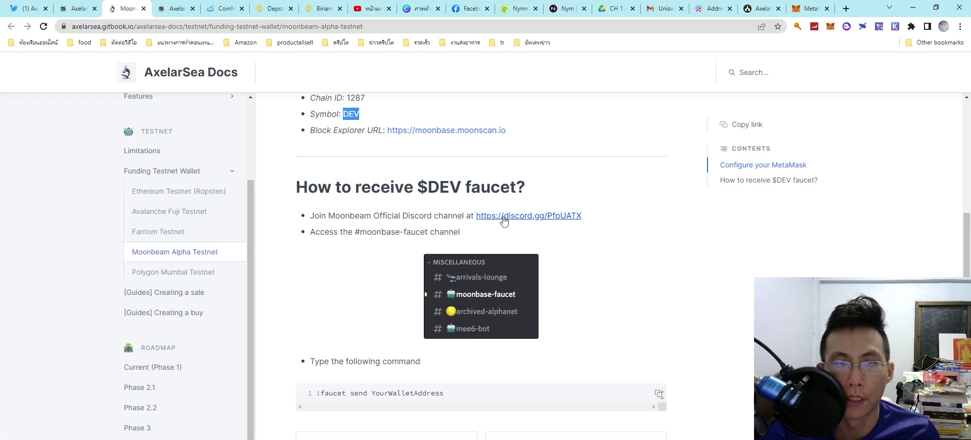
left_click(504, 221)
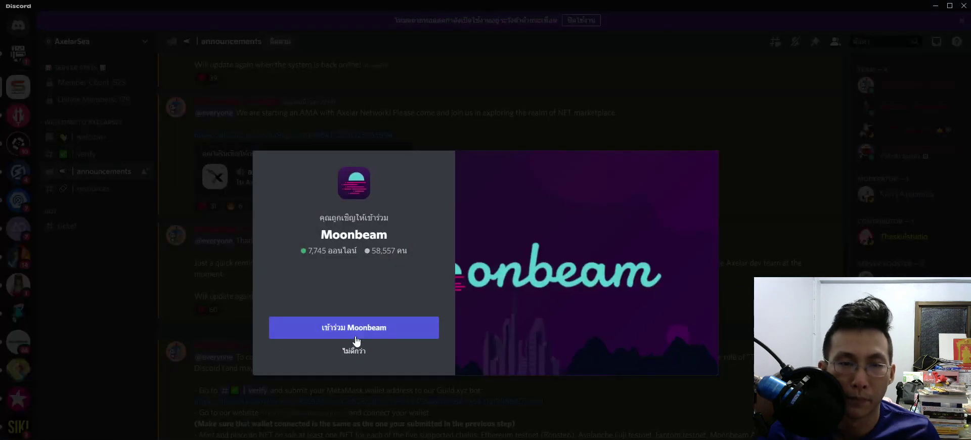
left_click(360, 329)
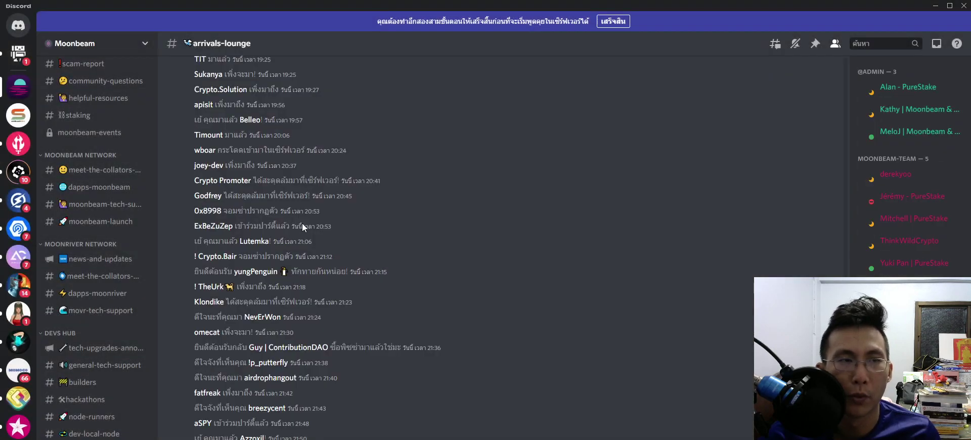
Step: Scroll the Moonbeam server's channel sidebar up and down to browse its categories
scroll(94, 236, "up", 2)
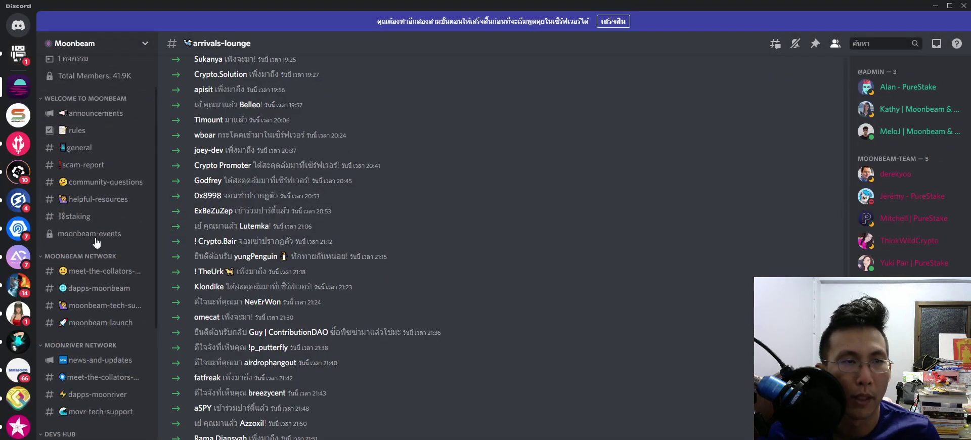
scroll(94, 243, "down", 4)
scroll(81, 285, "down", 2)
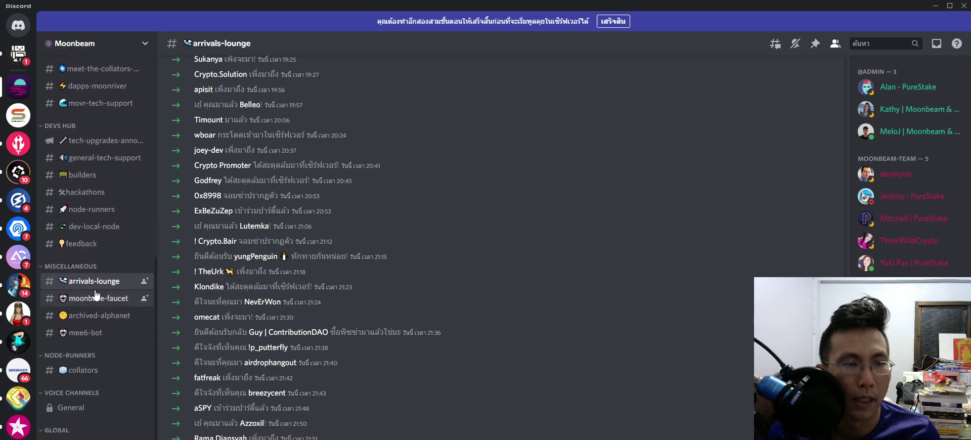
scroll(96, 294, "up", 2)
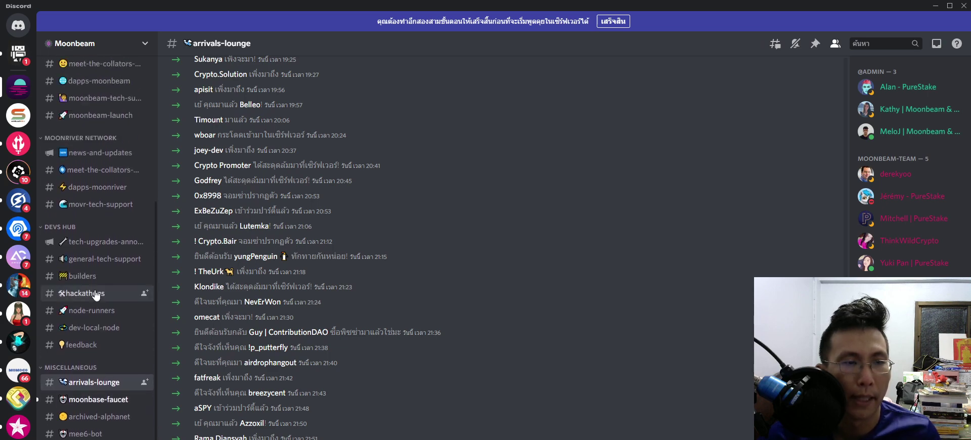
scroll(96, 295, "up", 3)
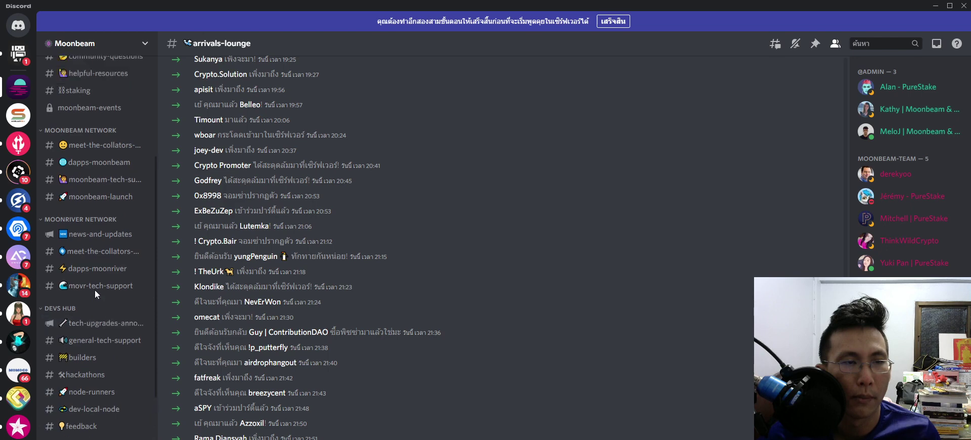
scroll(97, 294, "up", 2)
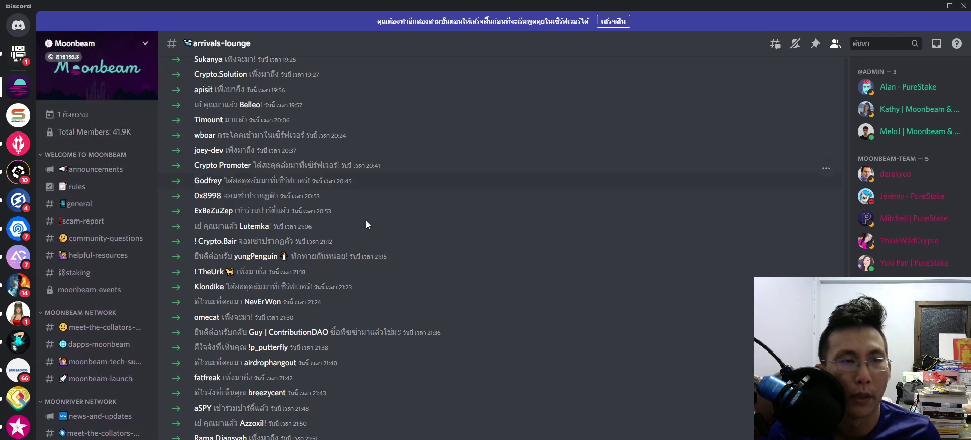
scroll(88, 365, "down", 4)
Step: Open #moonbase-faucet, tick the rules agreement in the screening form and submit it
scroll(87, 363, "down", 2)
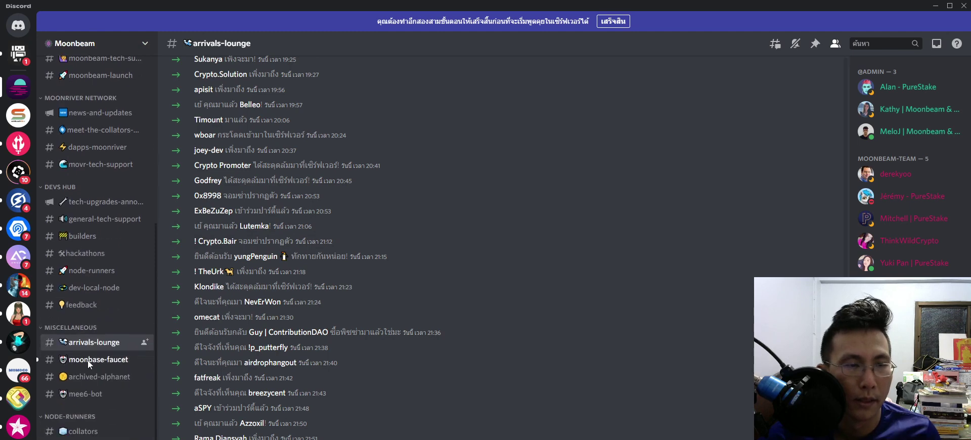
scroll(87, 363, "down", 1)
left_click(104, 310)
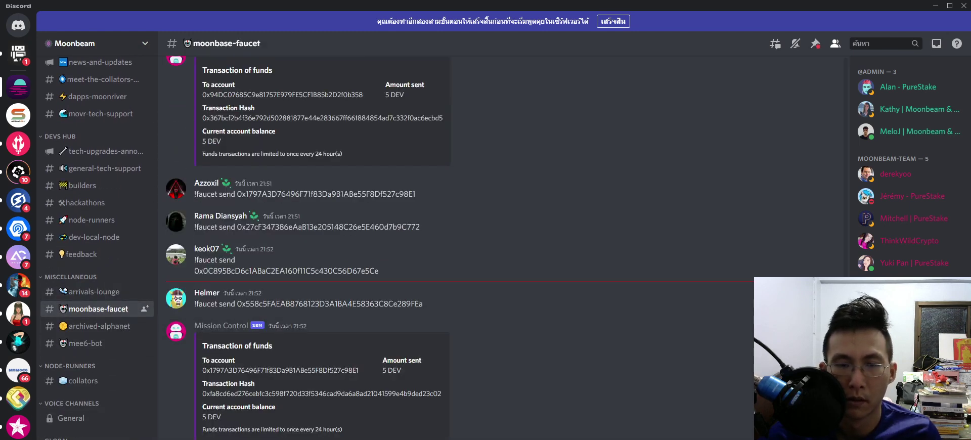
left_click(613, 22)
left_click(450, 377)
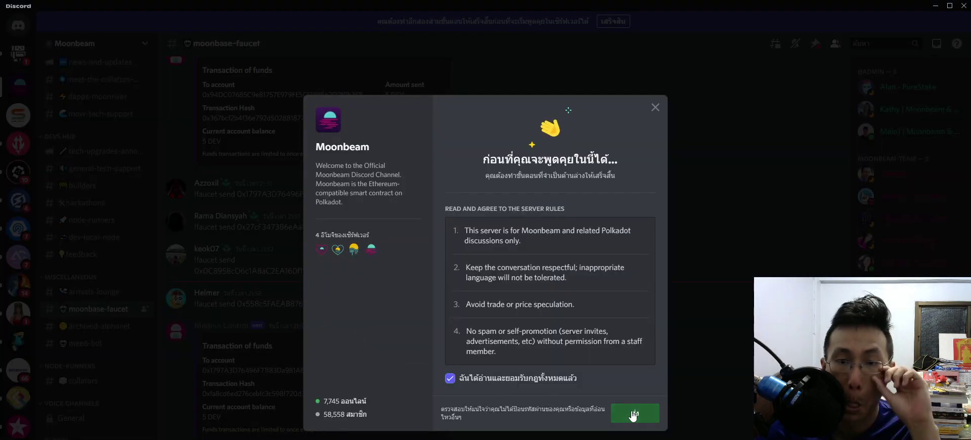
left_click(620, 410)
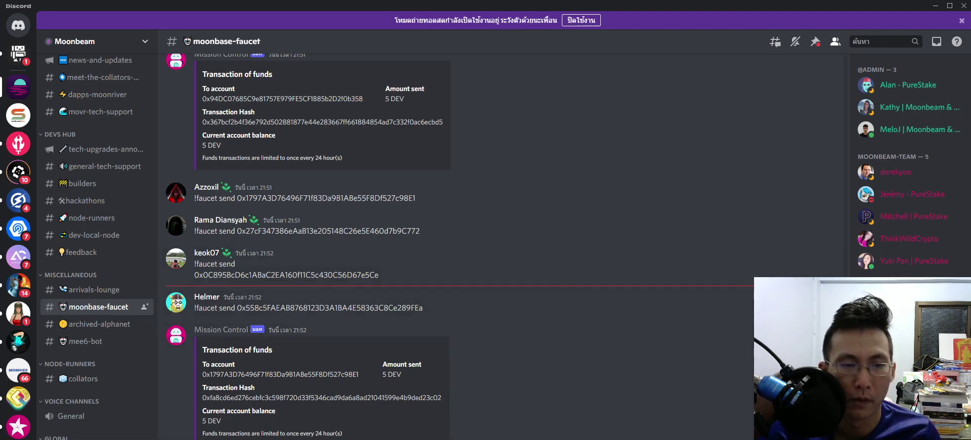
Step: Close the Discord invite tab, check the 0 DEV wallet, then return to #moonbase-faucet
key("alt+Tab")
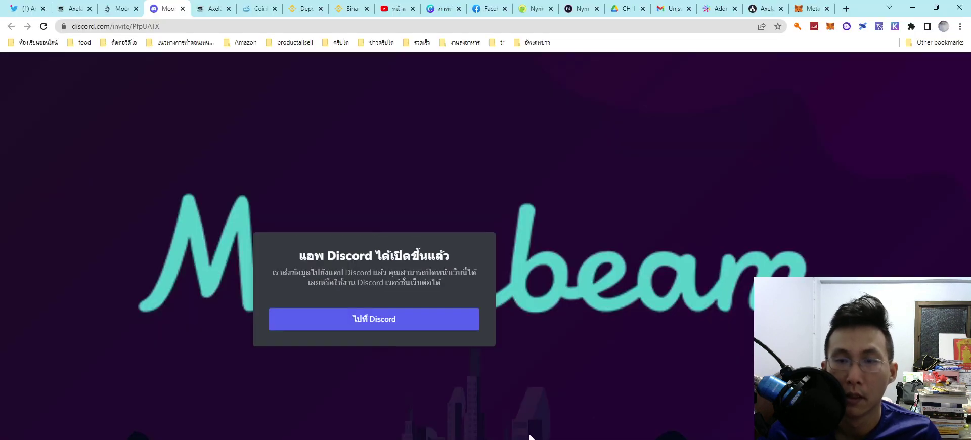
left_click(182, 9)
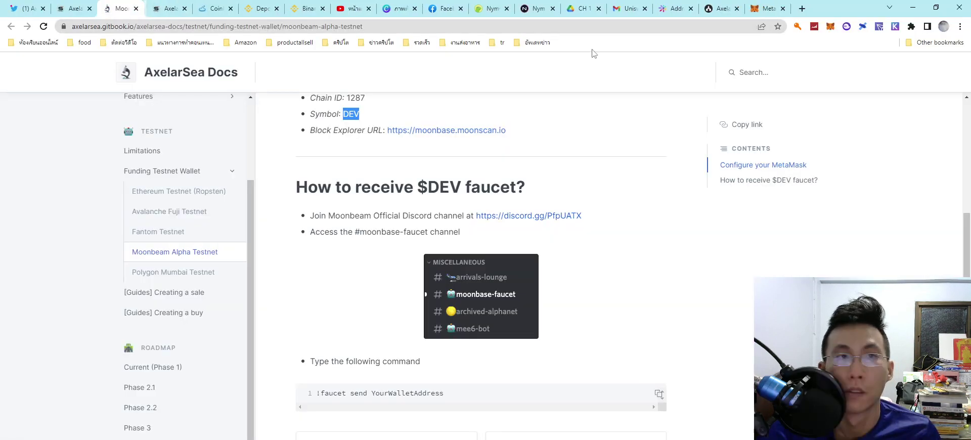
left_click(767, 8)
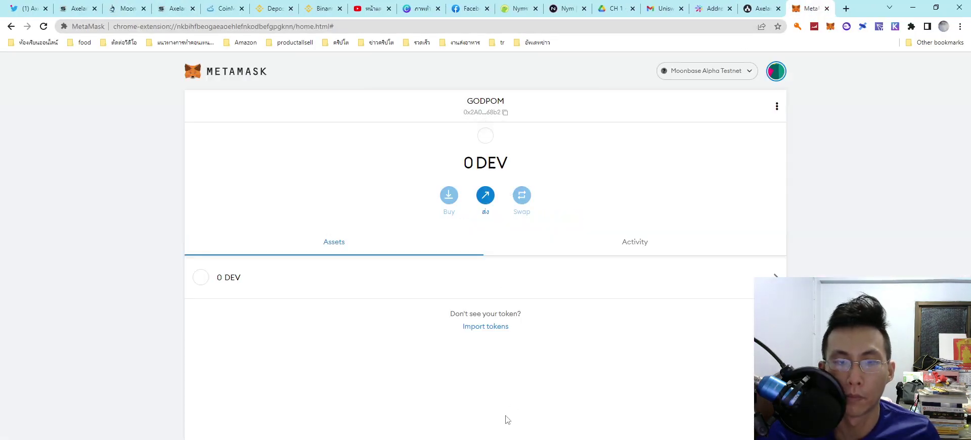
key("alt+Tab")
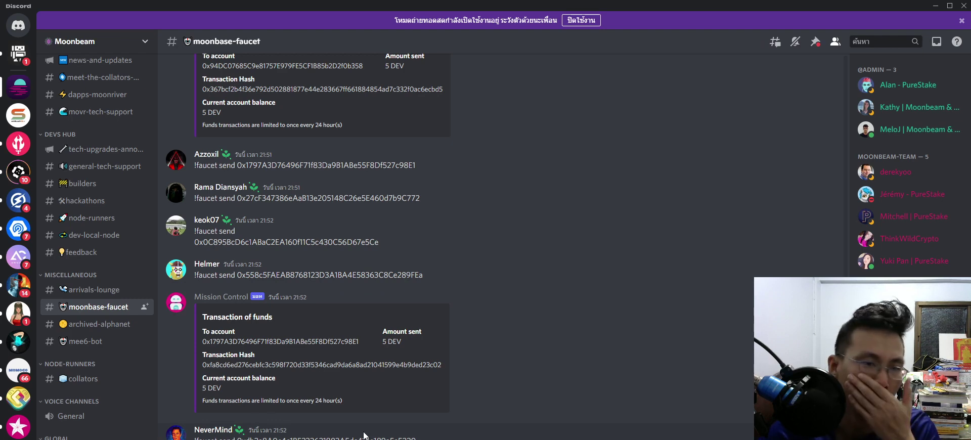
Step: Scroll the faucet bot's 5 DEV replies, minimise Discord and open the Moonbeam docs tab
scroll(365, 435, "up", 5)
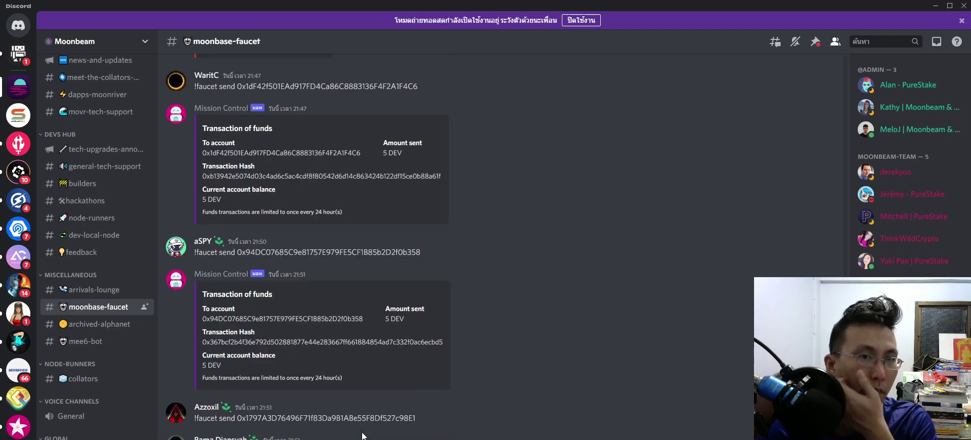
scroll(363, 435, "down", 6)
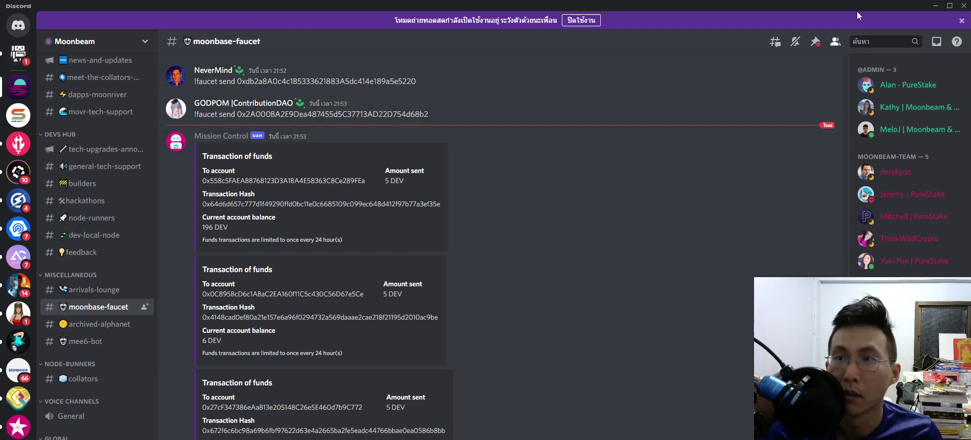
left_click(935, 6)
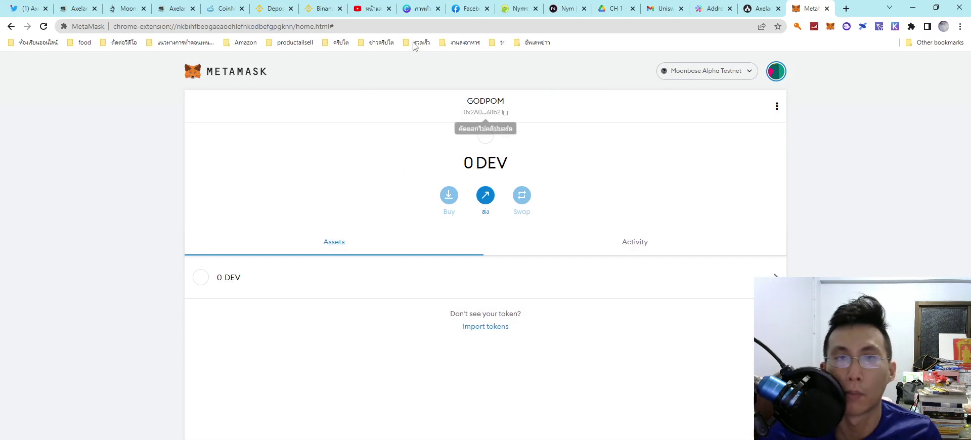
left_click(136, 9)
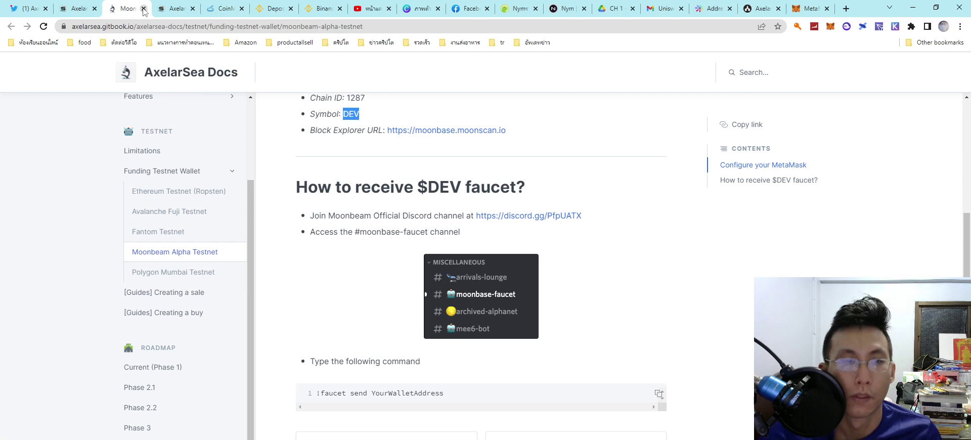
Step: Open the Polygon Mumbai faucet and switch the wallet to Mumbai Testnet
left_click(143, 9)
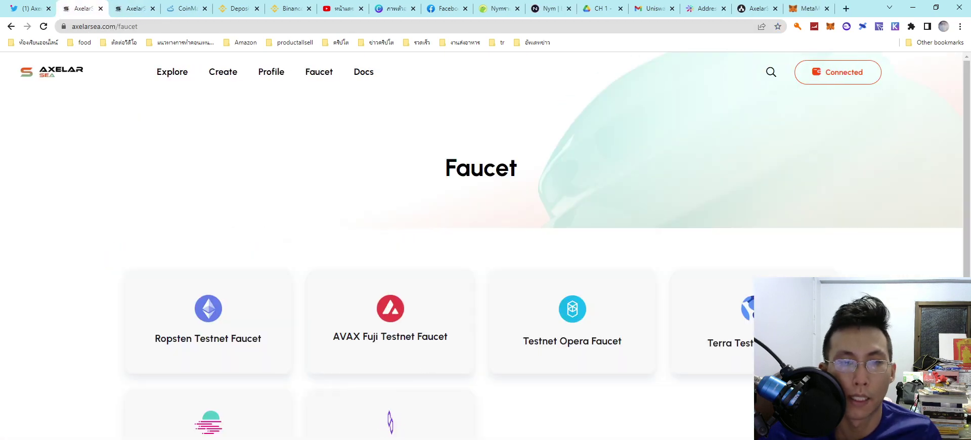
left_click(435, 400)
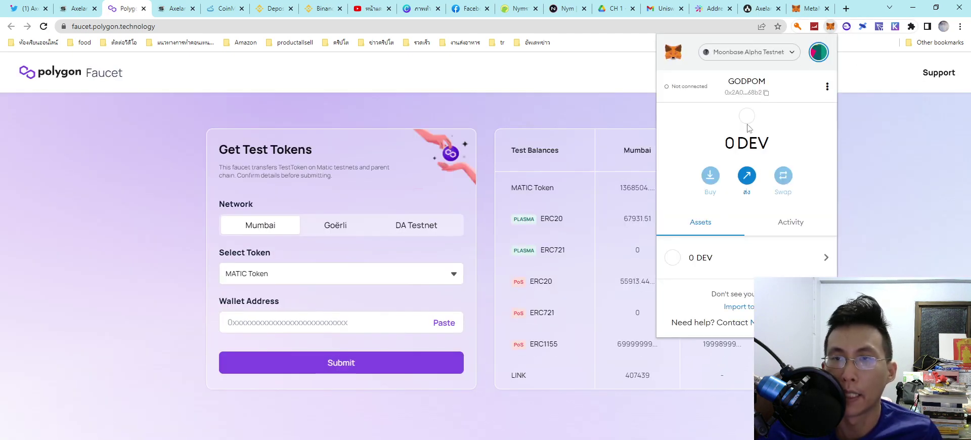
left_click(756, 54)
scroll(728, 193, "down", 3)
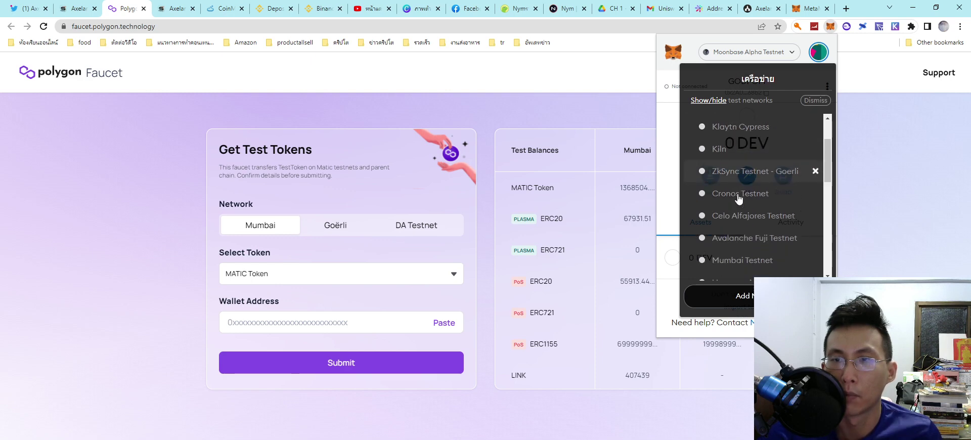
left_click(729, 225)
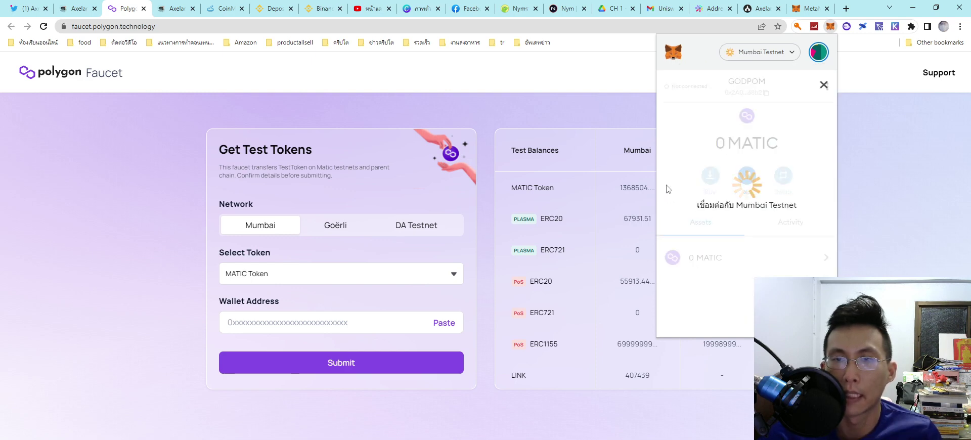
Step: Paste the wallet address, submit and confirm the MATIC request, then close the faucet
left_click(747, 87)
left_click(301, 322)
key("ctrl+v")
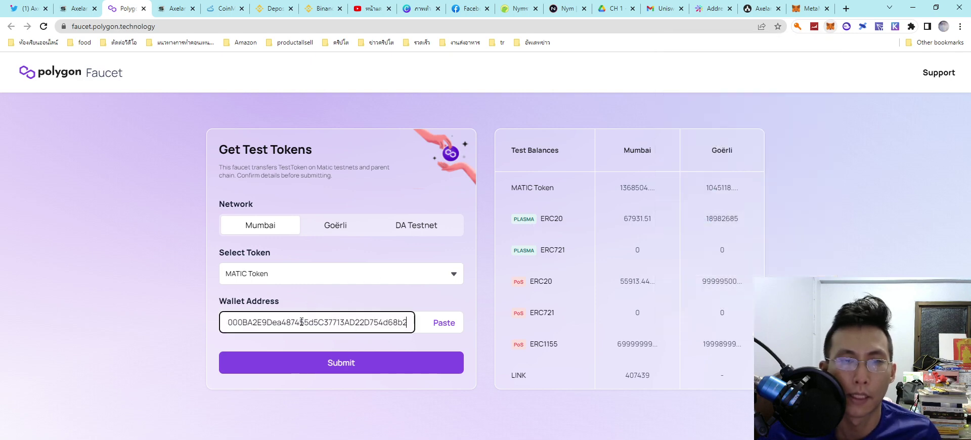
left_click(306, 368)
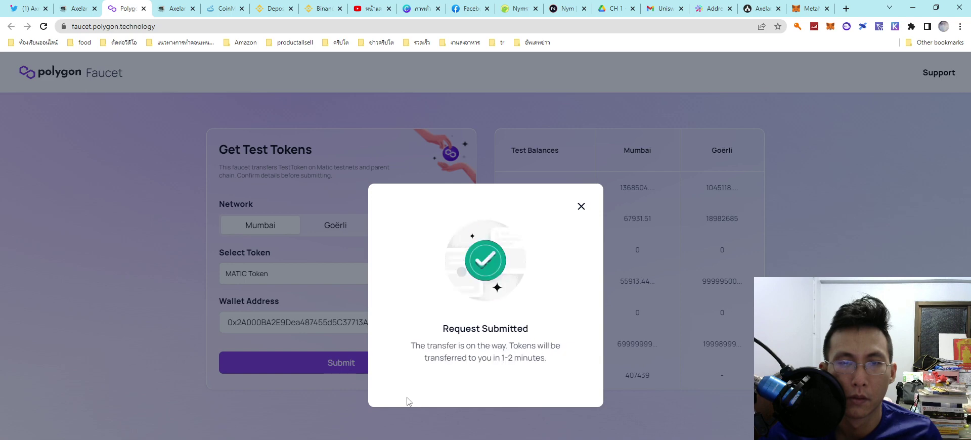
left_click(581, 207)
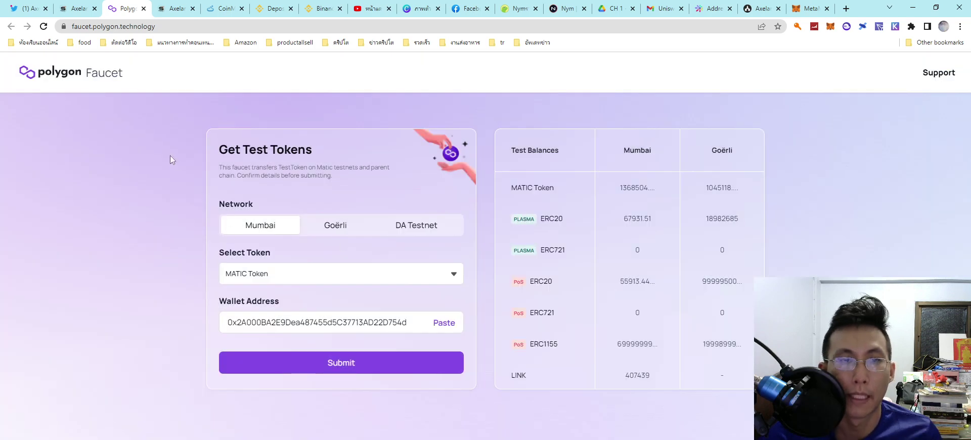
left_click(143, 9)
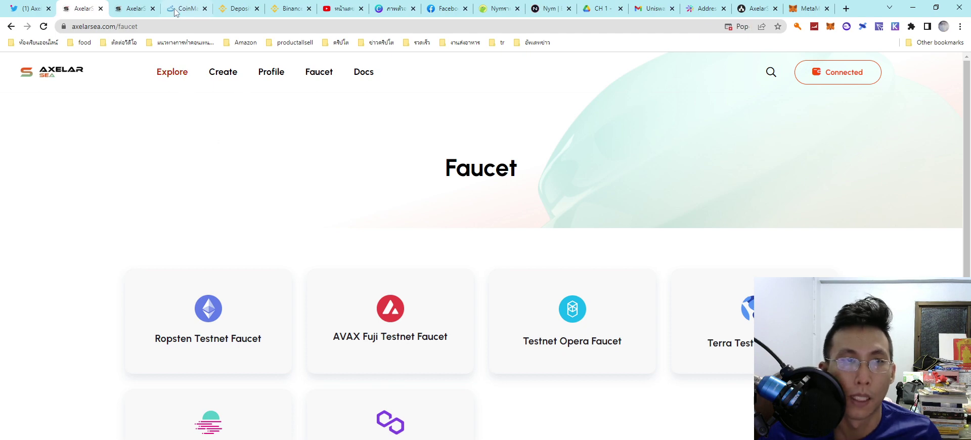
left_click(135, 10)
Step: Open the Explore marketplace and scroll through the NFT listing cards
scroll(201, 345, "down", 3)
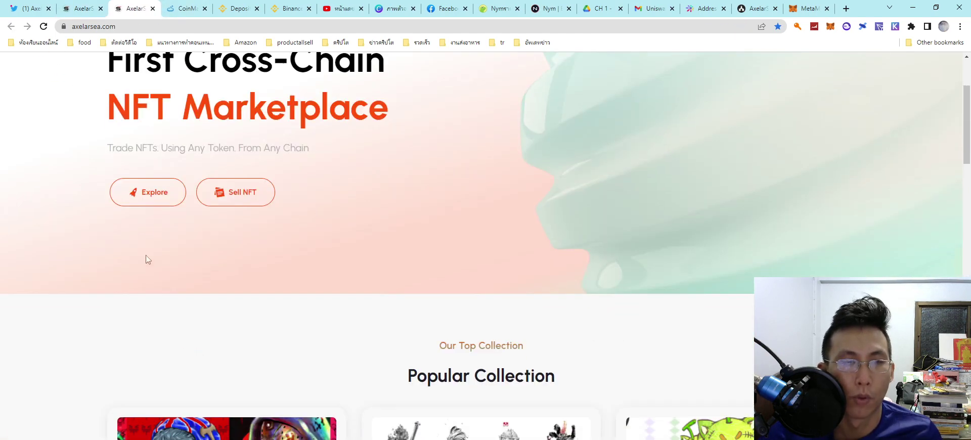
left_click(148, 198)
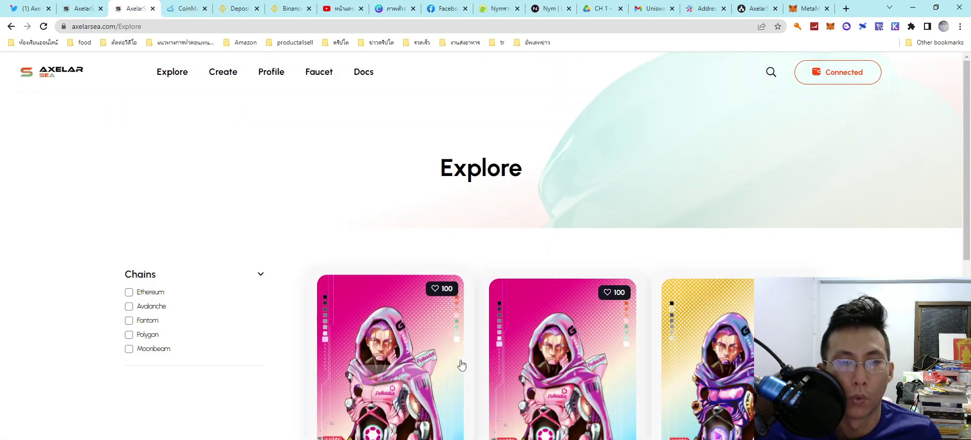
scroll(433, 368, "down", 4)
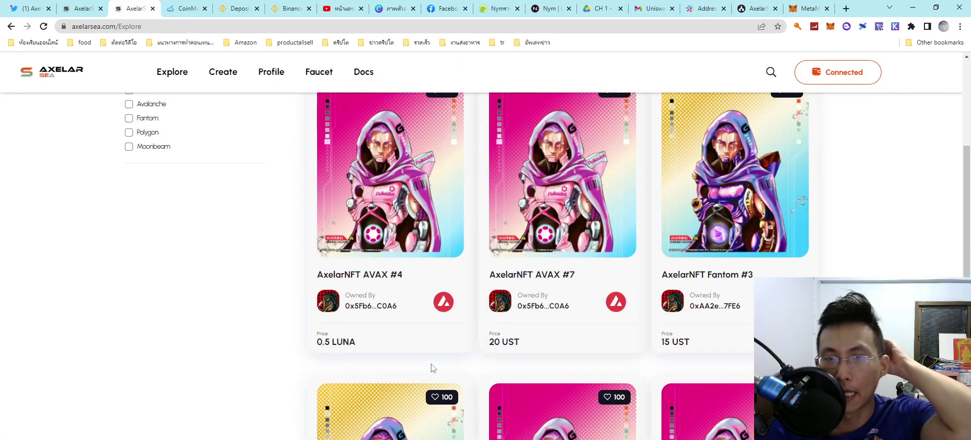
scroll(433, 368, "down", 8)
scroll(432, 369, "up", 7)
scroll(433, 368, "up", 3)
scroll(433, 368, "down", 6)
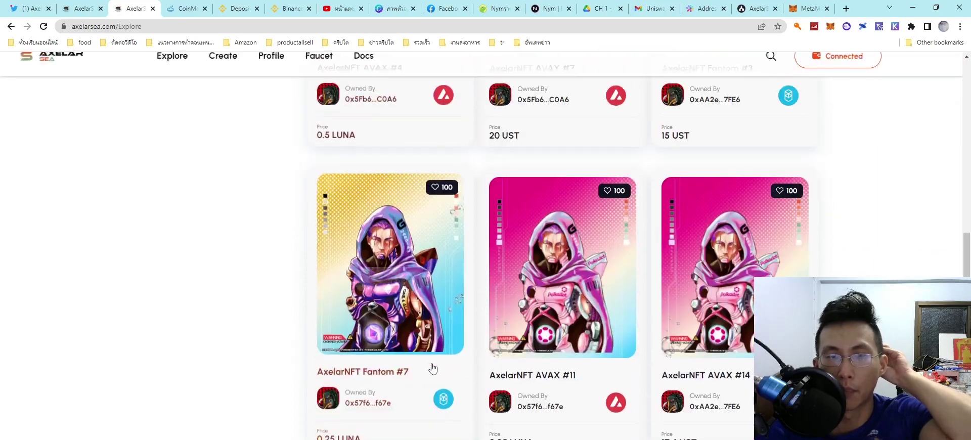
scroll(511, 381, "down", 5)
Step: Load more NFT listings, browse them, and scroll back to the top
left_click(568, 293)
scroll(512, 351, "down", 5)
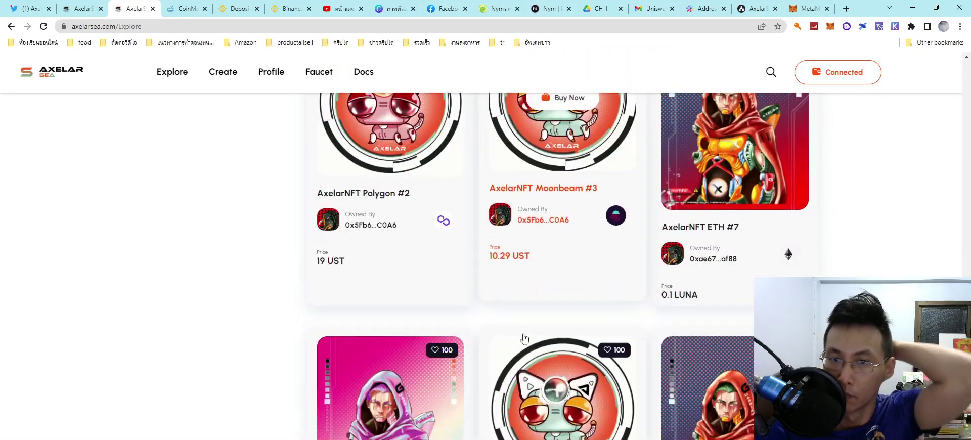
scroll(511, 349, "down", 5)
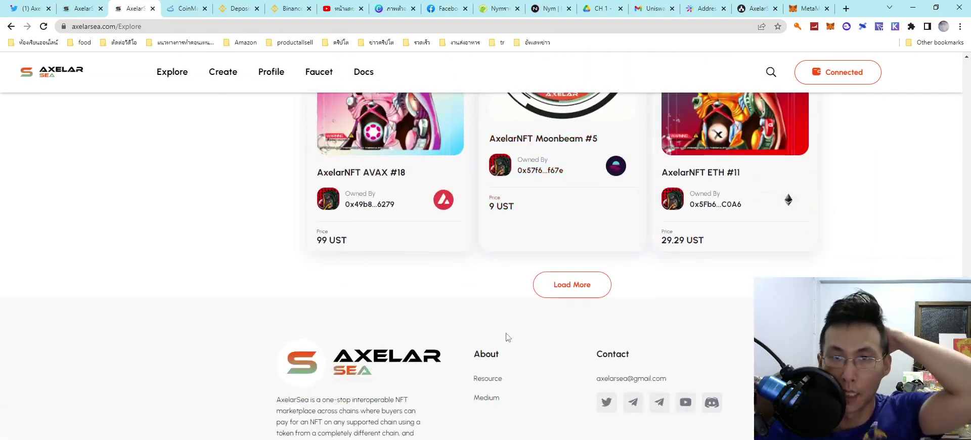
scroll(508, 337, "up", 4)
scroll(507, 337, "up", 5)
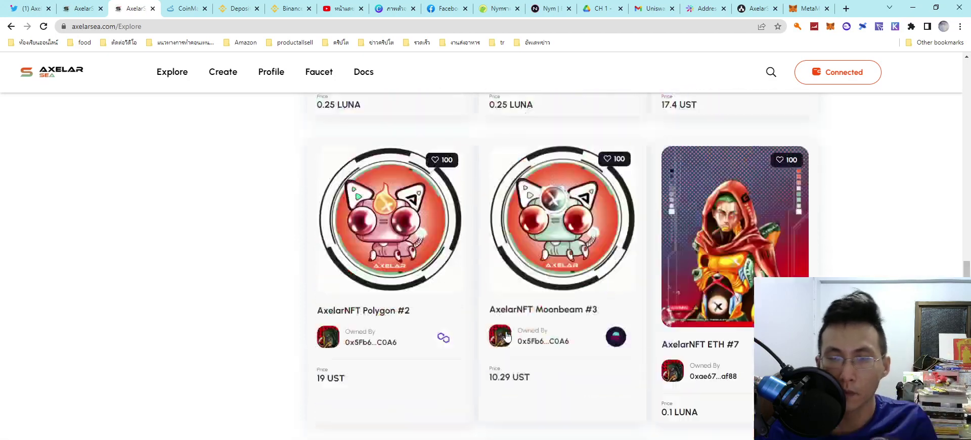
scroll(506, 337, "up", 5)
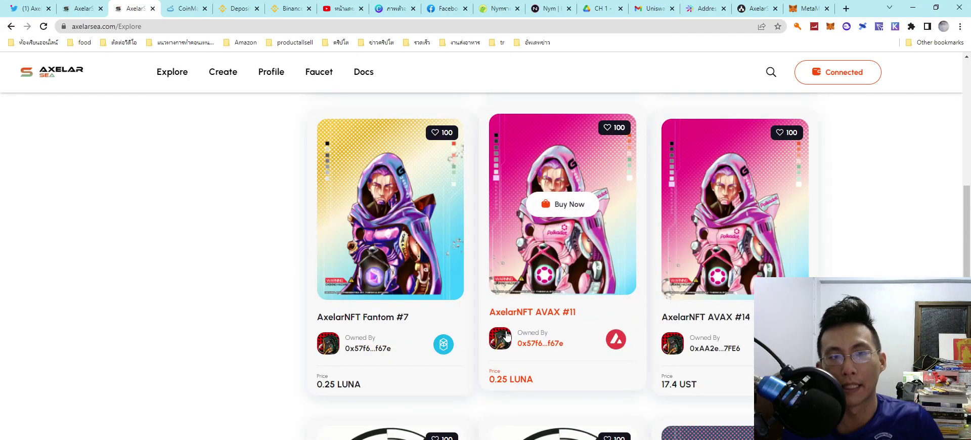
scroll(488, 328, "up", 4)
scroll(488, 328, "up", 5)
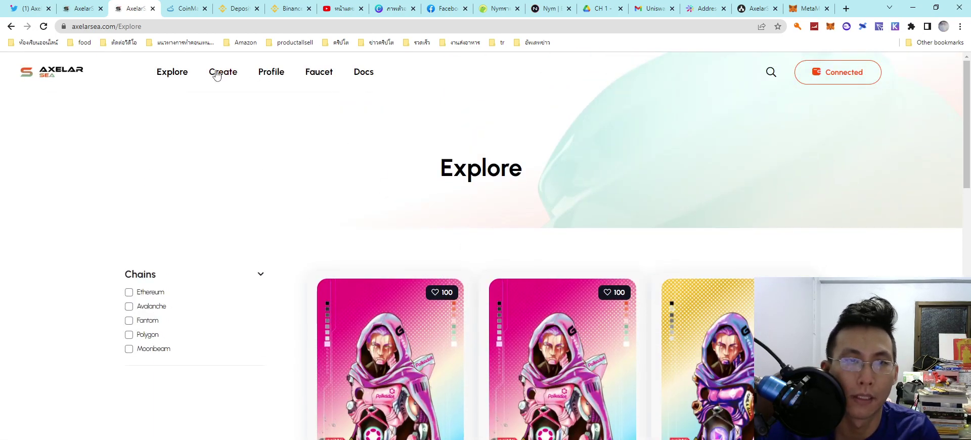
Step: Look over the create-item form, then return to the AxelarSea home page
left_click(218, 75)
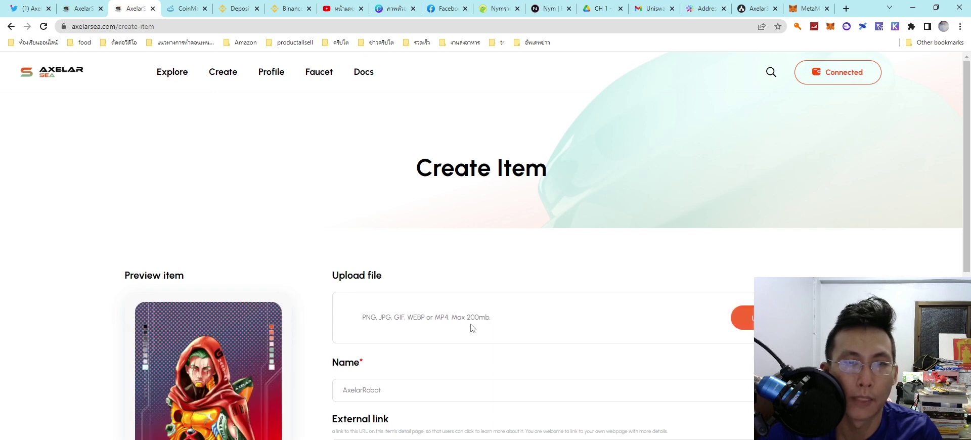
scroll(331, 341, "down", 3)
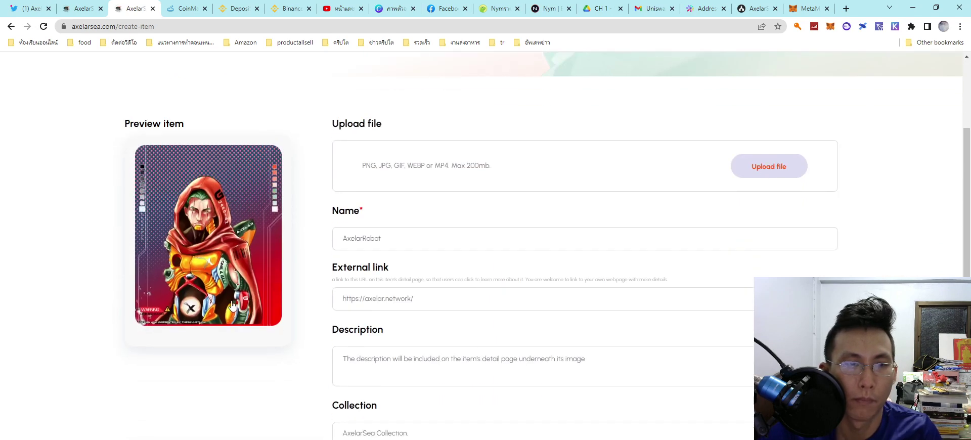
scroll(374, 288, "up", 1)
scroll(390, 219, "up", 3)
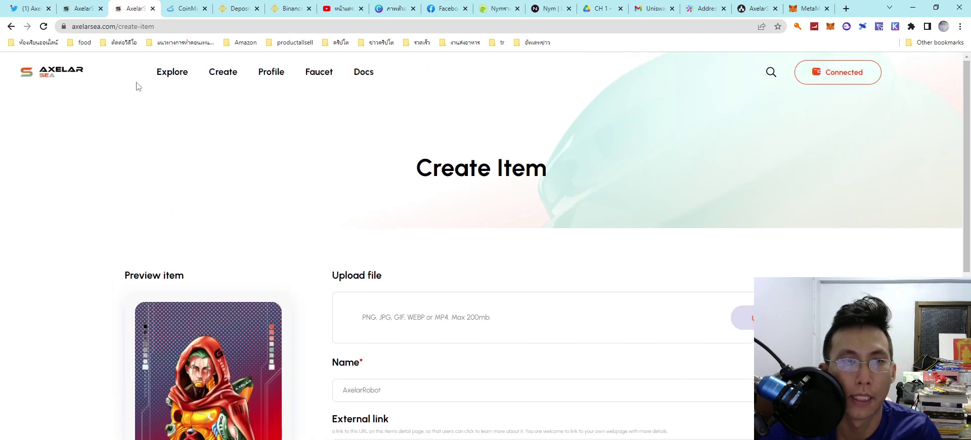
left_click(59, 73)
Step: Open Sell NFT, view the preview NFT's details page, and return to the marketplace home
left_click(237, 343)
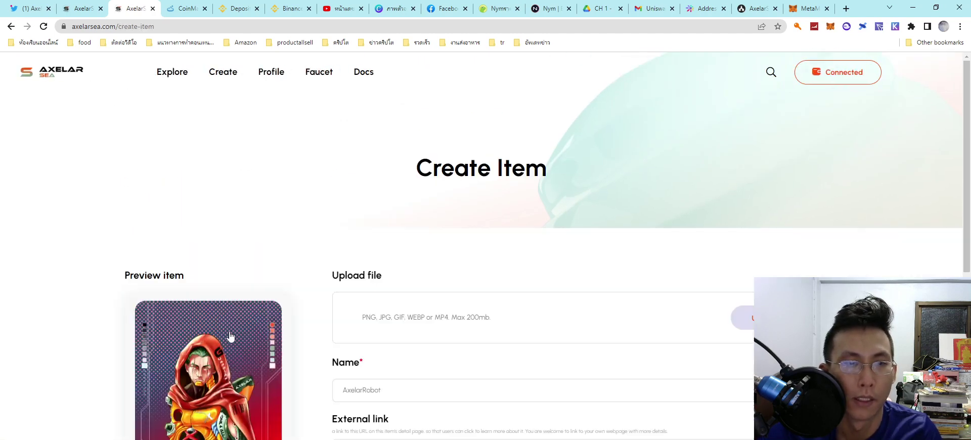
scroll(390, 263, "down", 3)
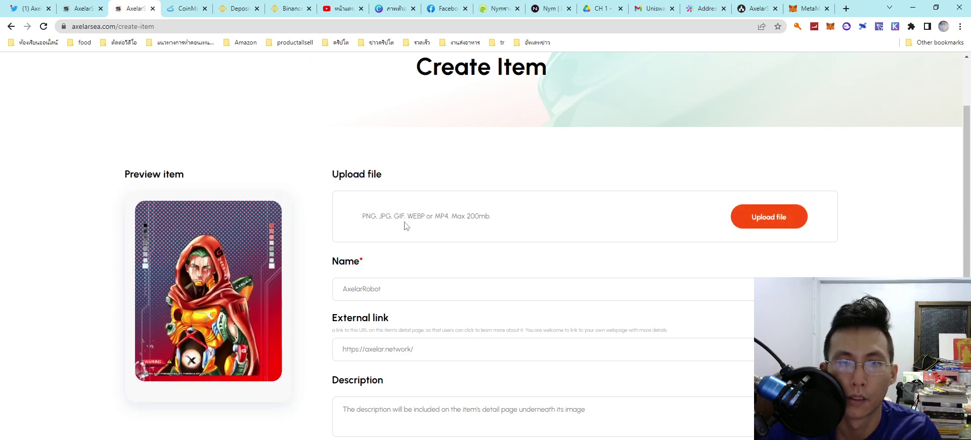
scroll(399, 223, "down", 3)
left_click(227, 165)
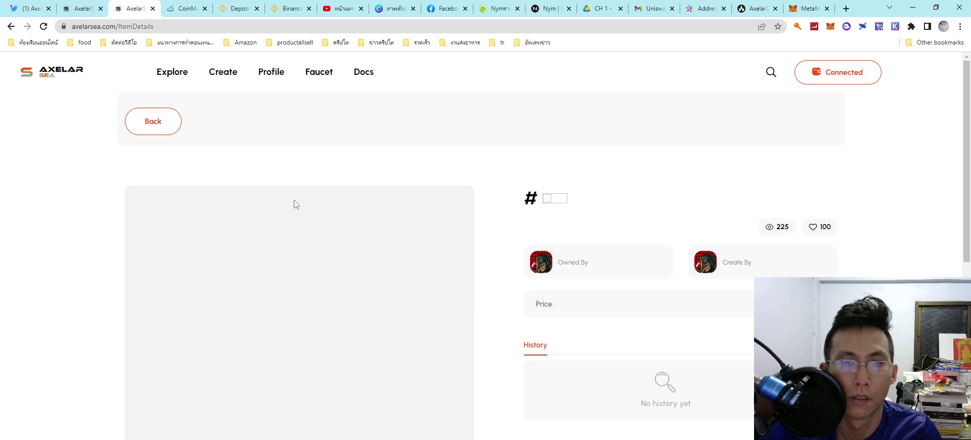
scroll(482, 271, "down", 2)
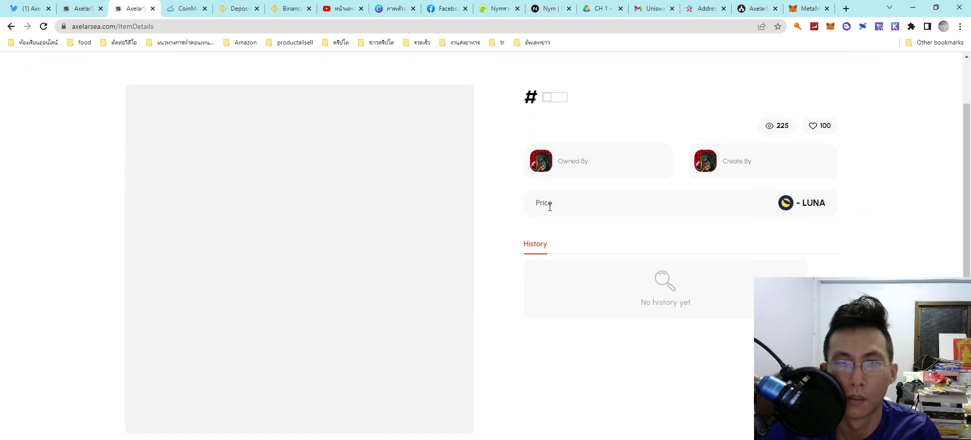
scroll(471, 288, "down", 5)
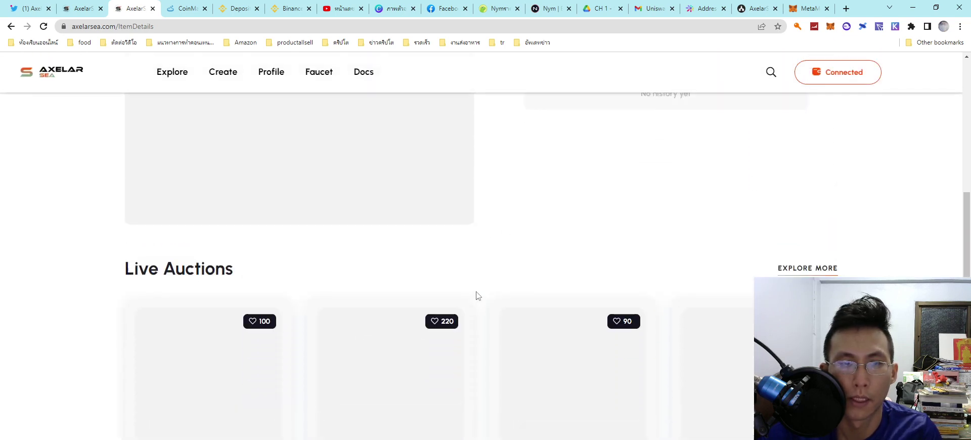
scroll(273, 253, "up", 6)
scroll(295, 198, "up", 1)
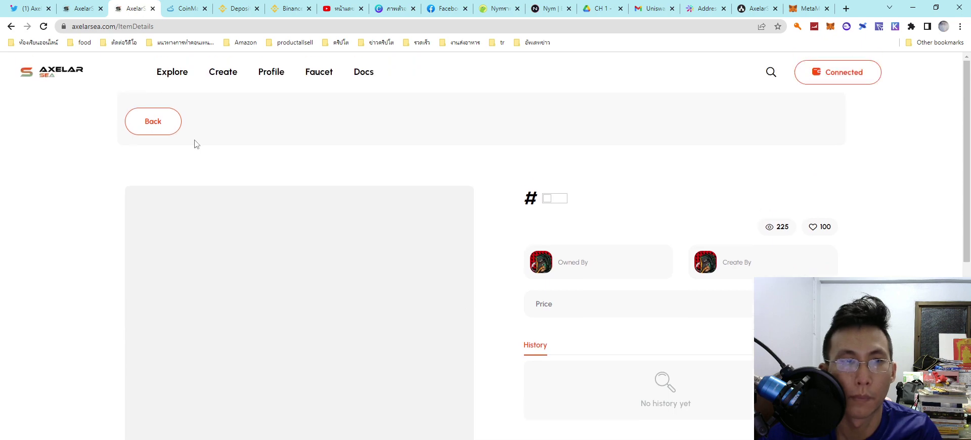
left_click(159, 121)
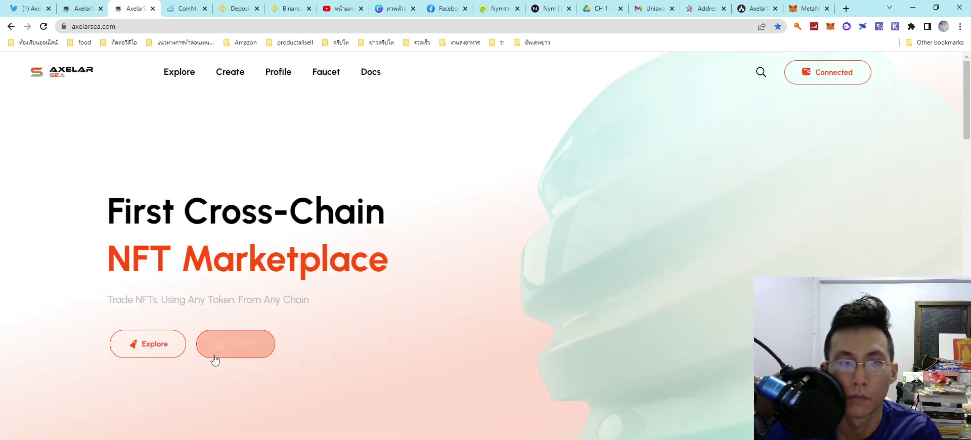
Step: Reopen the creation form and submit it with the blockchain left as Ethereum
left_click(215, 358)
scroll(392, 350, "down", 1)
scroll(393, 350, "down", 3)
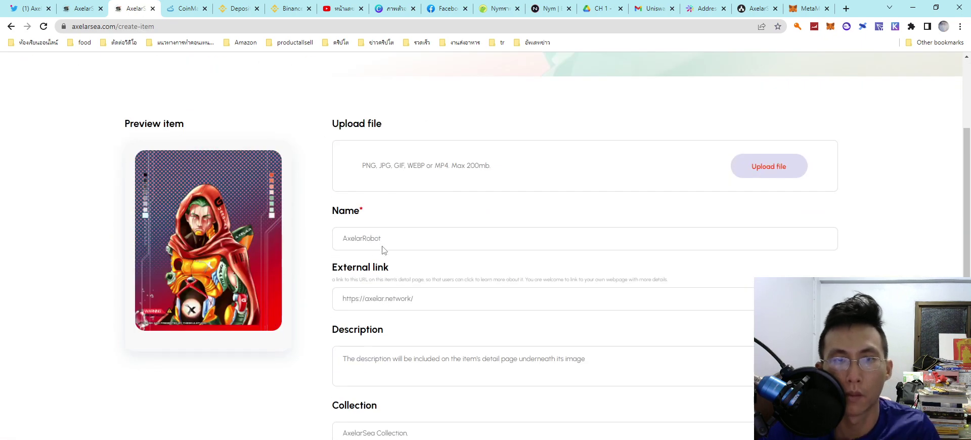
scroll(400, 331, "down", 3)
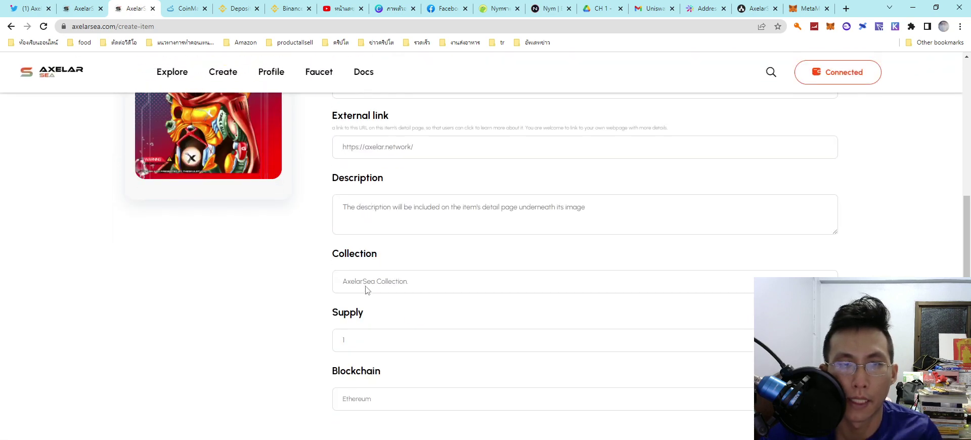
scroll(367, 288, "down", 4)
left_click(366, 329)
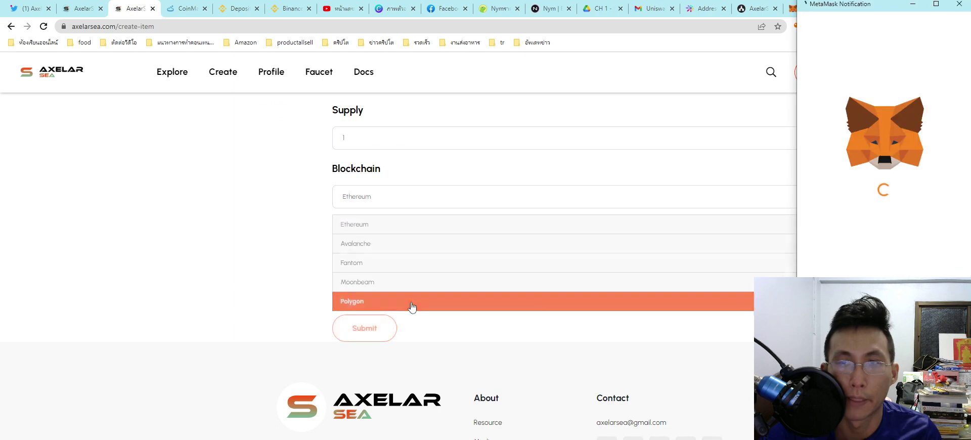
left_click(432, 228)
left_click(366, 329)
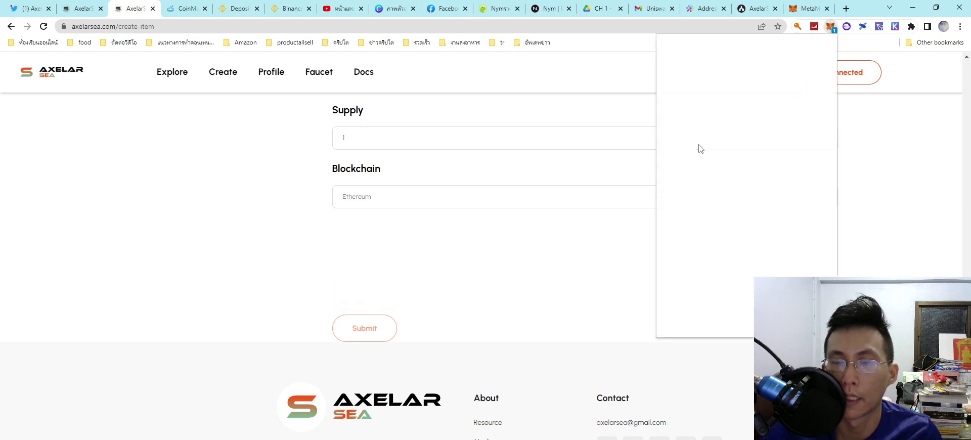
Step: Approve the switch to Ropsten, resubmit the form and confirm the mint transaction's gas fee
left_click(790, 317)
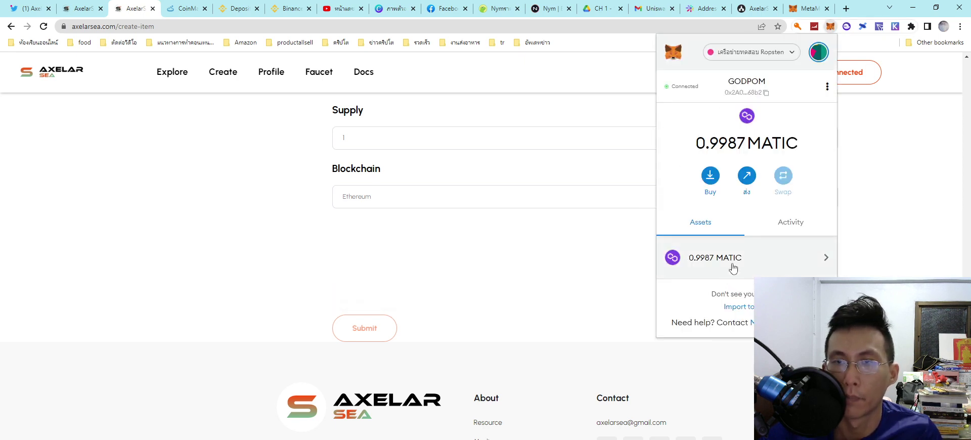
left_click(370, 337)
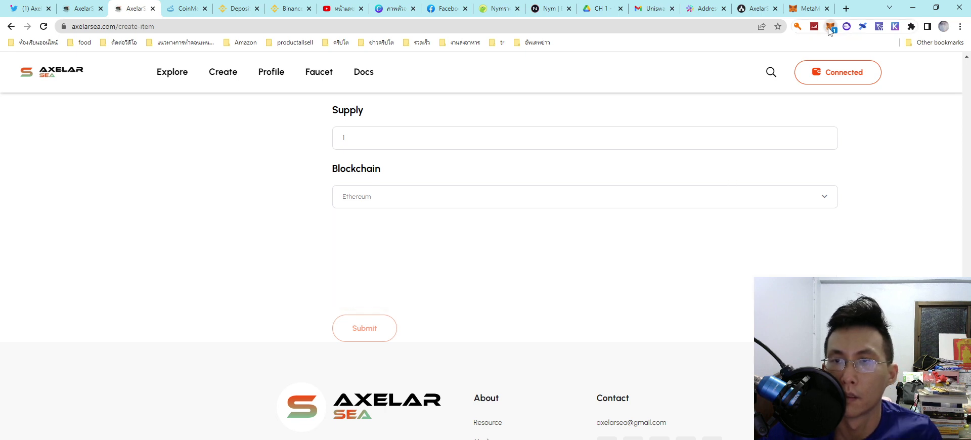
left_click(829, 27)
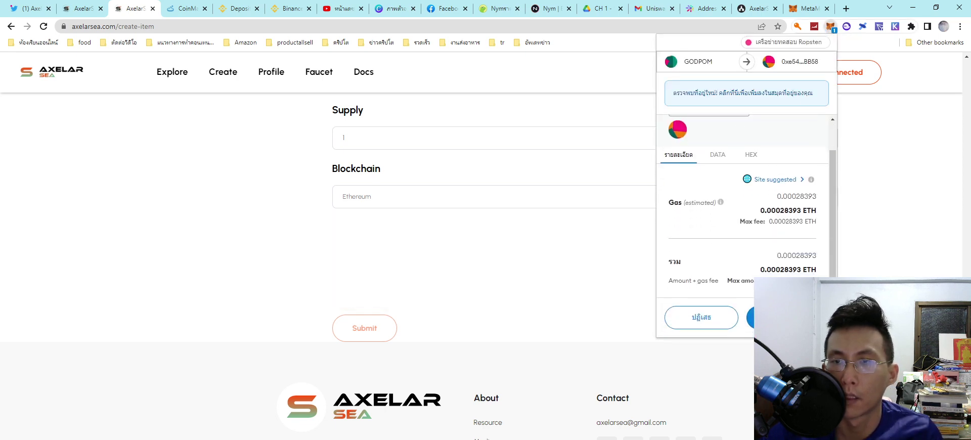
left_click(784, 317)
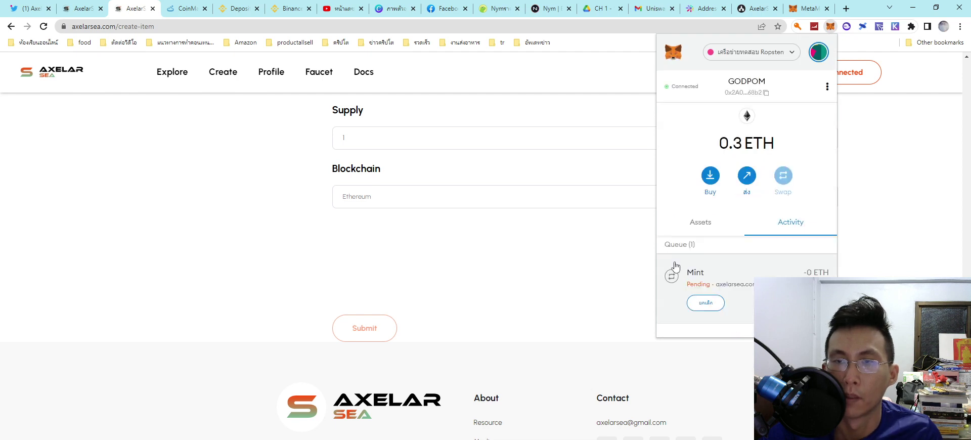
Step: Speed up the pending Mint transaction from the wallet's activity, then close the popup
left_click(743, 287)
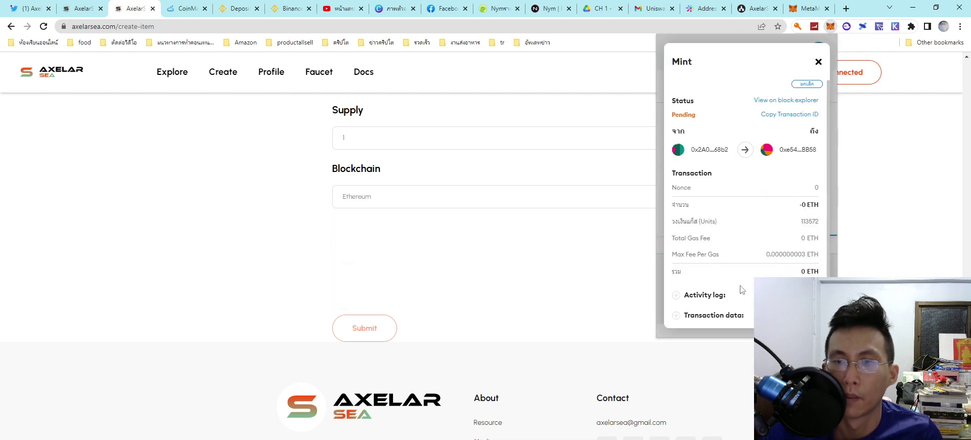
scroll(748, 249, "down", 1)
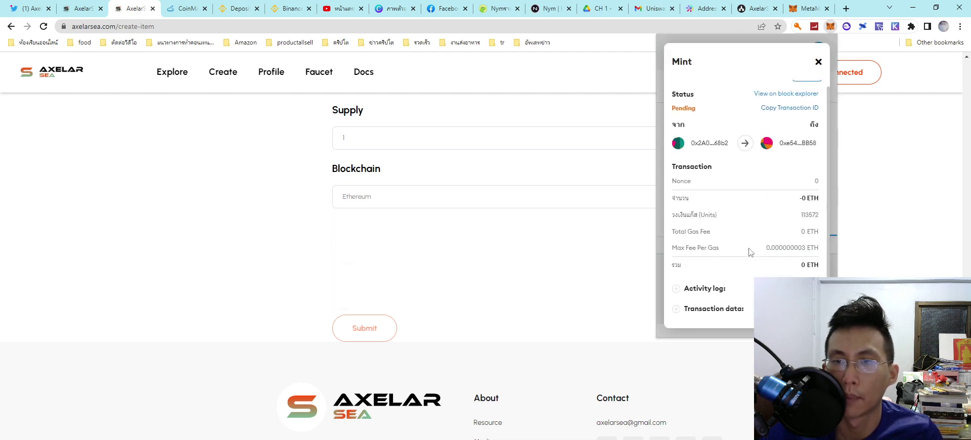
scroll(797, 184, "up", 1)
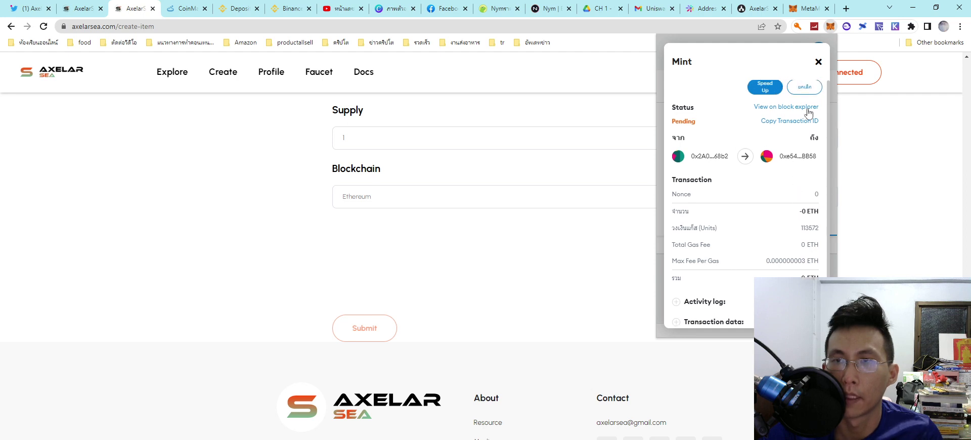
left_click(770, 91)
left_click(739, 251)
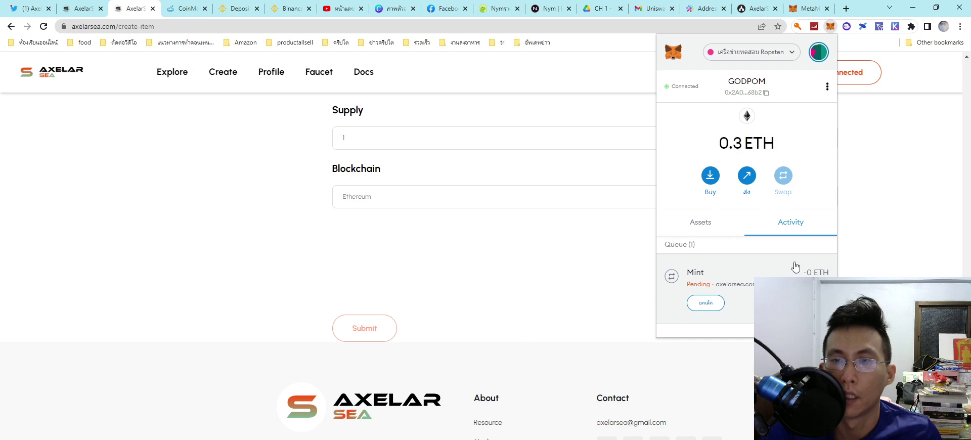
left_click(914, 271)
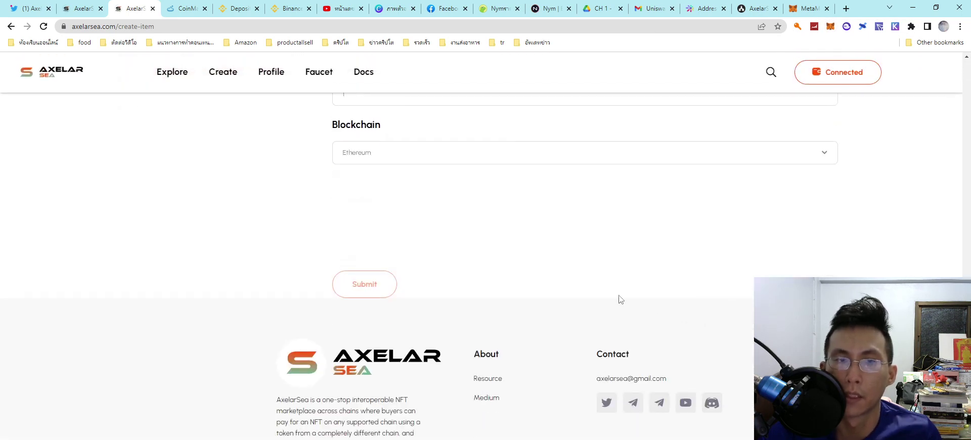
Step: Set the NFT's blockchain to Avalanche in the create-item form
left_click(614, 261)
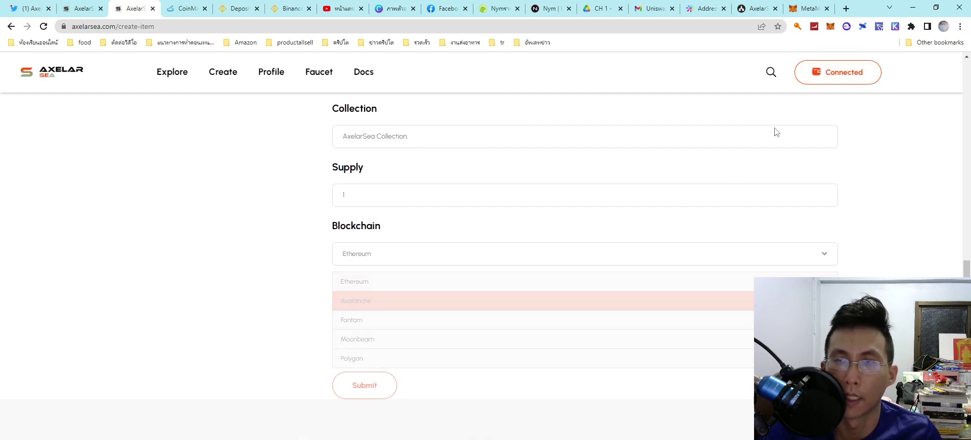
left_click(831, 28)
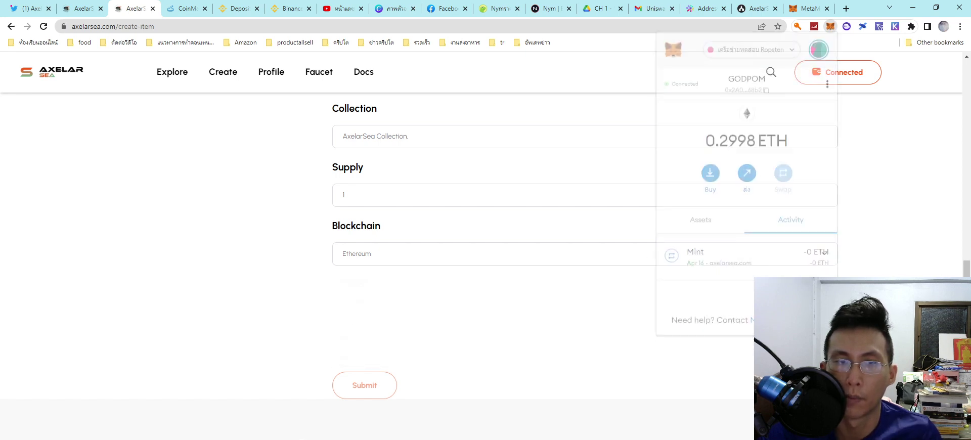
left_click(490, 257)
left_click(481, 299)
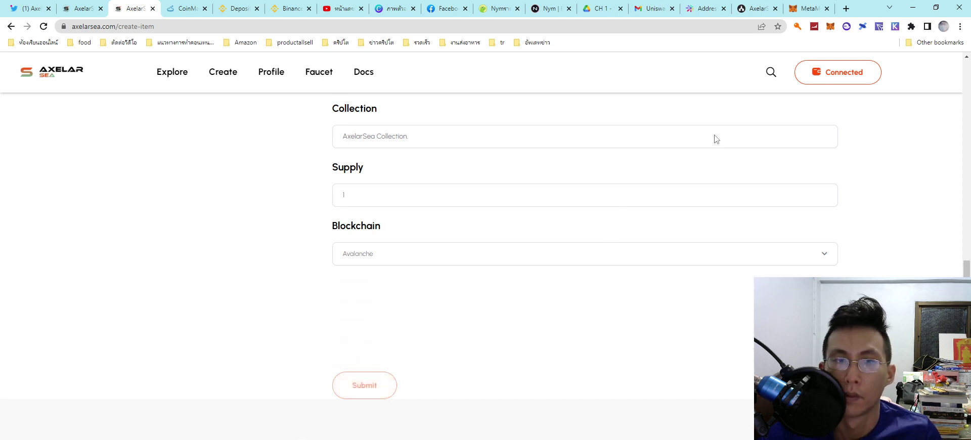
Step: Switch the MetaMask wallet network to Avalanche Fuji Testnet
left_click(805, 82)
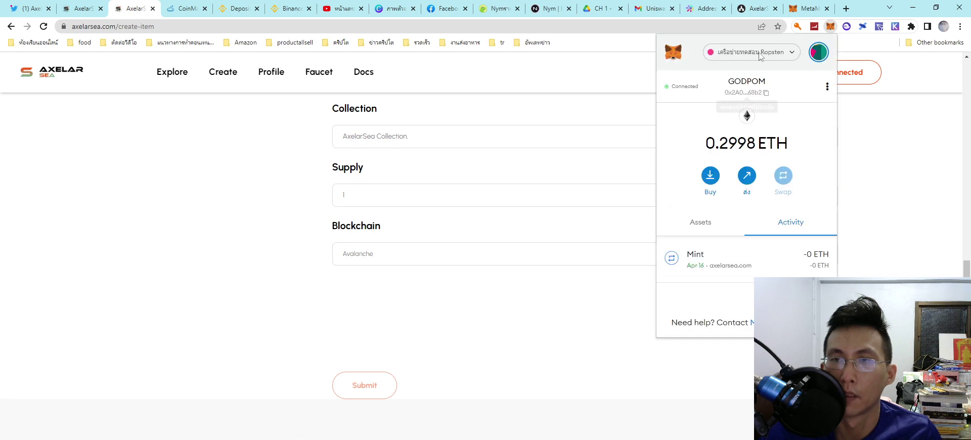
left_click(751, 52)
scroll(738, 189, "down", 2)
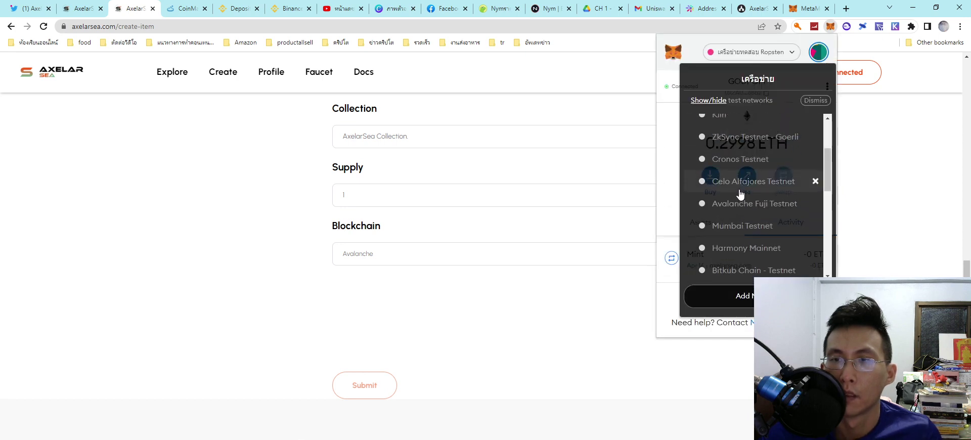
left_click(744, 254)
left_click(607, 253)
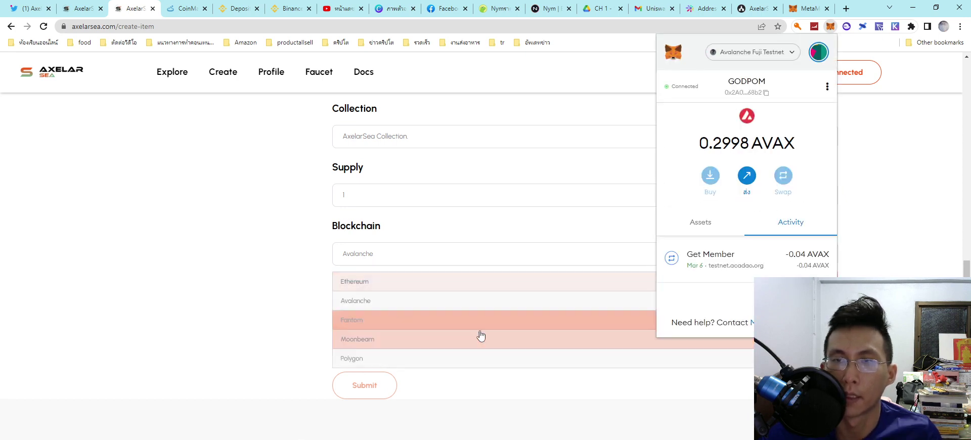
left_click(418, 301)
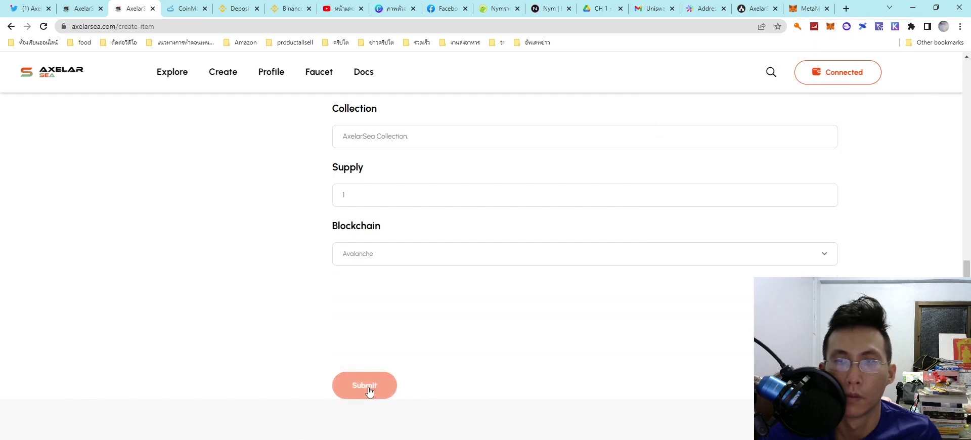
Step: Reload the Create Item page and visit the wallet connection page
scroll(444, 381, "up", 15)
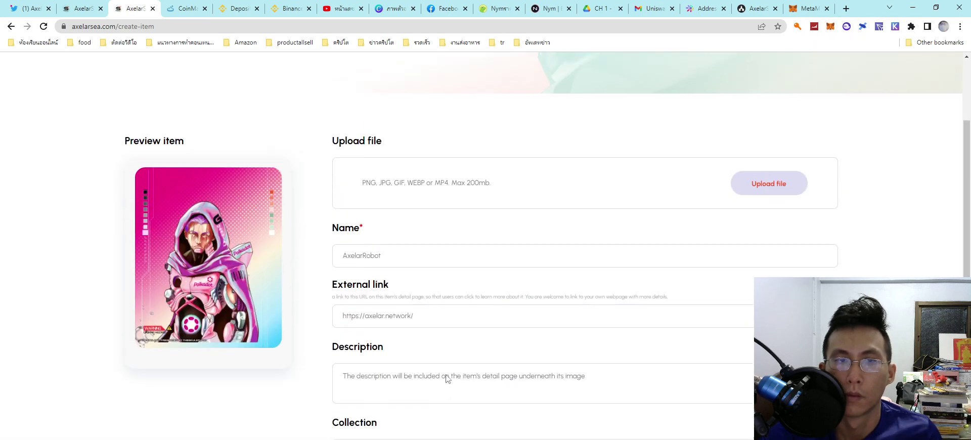
right_click(454, 249)
left_click(480, 266)
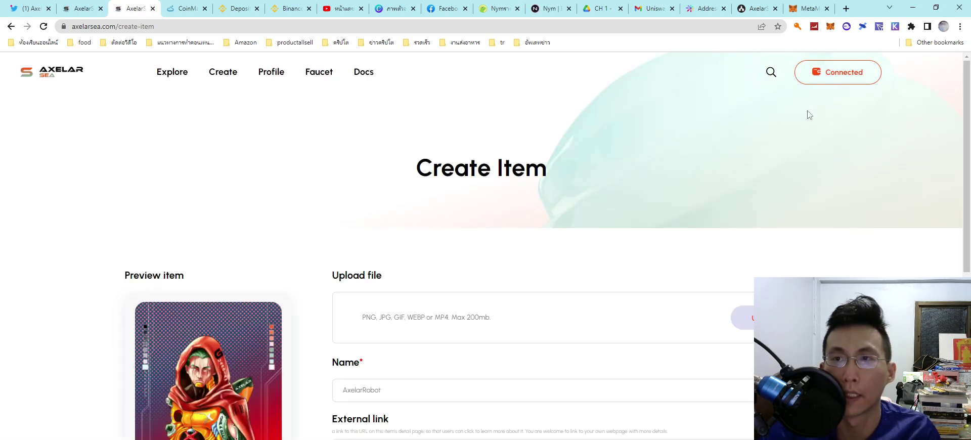
left_click(824, 77)
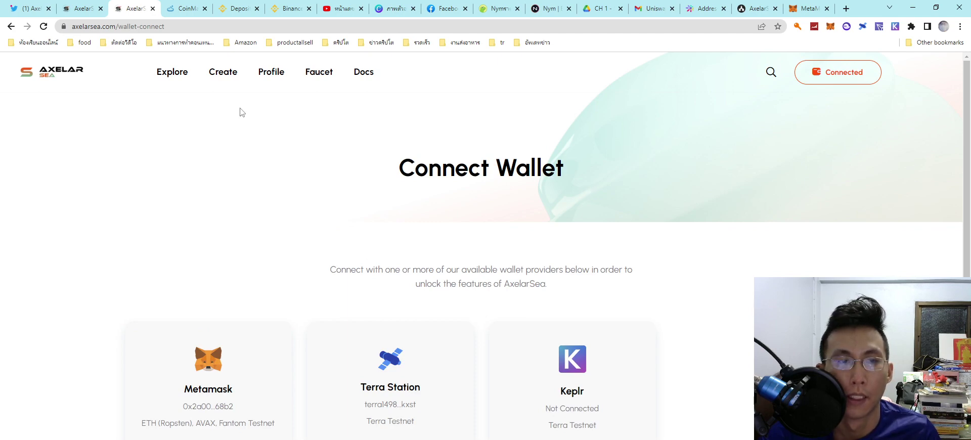
left_click(221, 73)
Step: Return to the marketplace home page, start a fresh Sell NFT form and expand its blockchain list
scroll(399, 287, "down", 4)
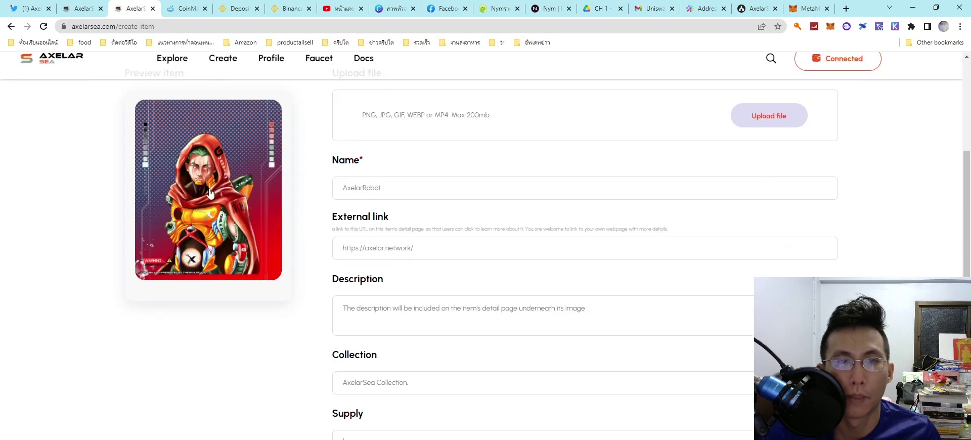
left_click(266, 198)
scroll(327, 242, "down", 3)
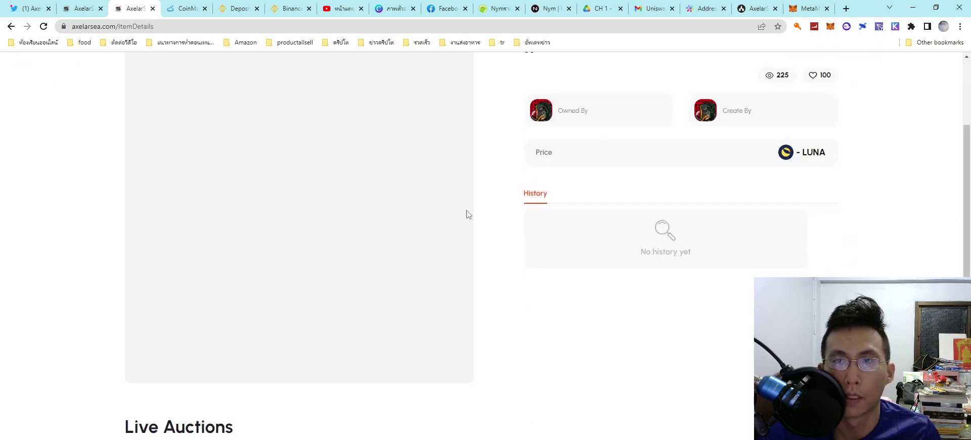
scroll(467, 214, "up", 3)
left_click(143, 124)
scroll(501, 316, "down", 3)
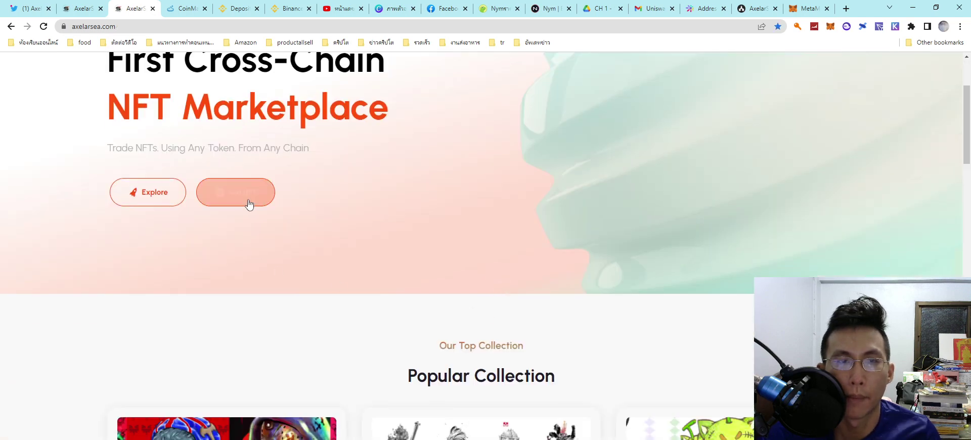
left_click(249, 204)
scroll(462, 319, "down", 10)
left_click(378, 152)
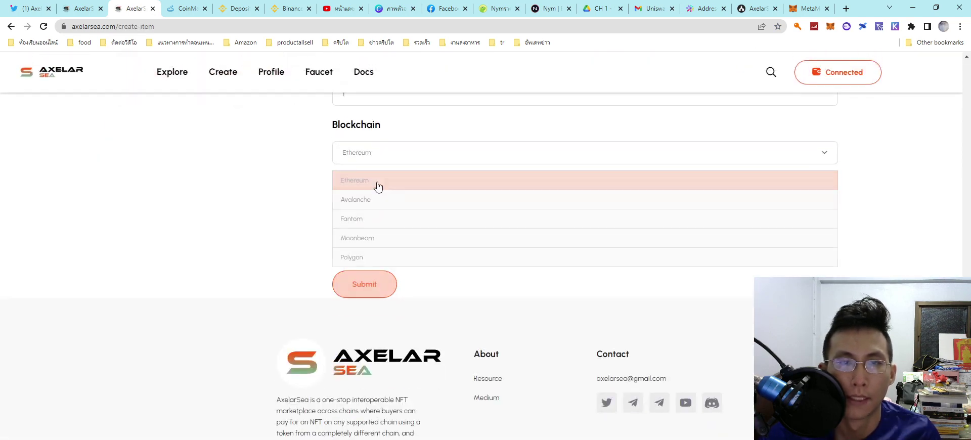
Step: Mint on Avalanche with the Aggressive gas fee and check the Mint entry in MetaMask activity
left_click(363, 201)
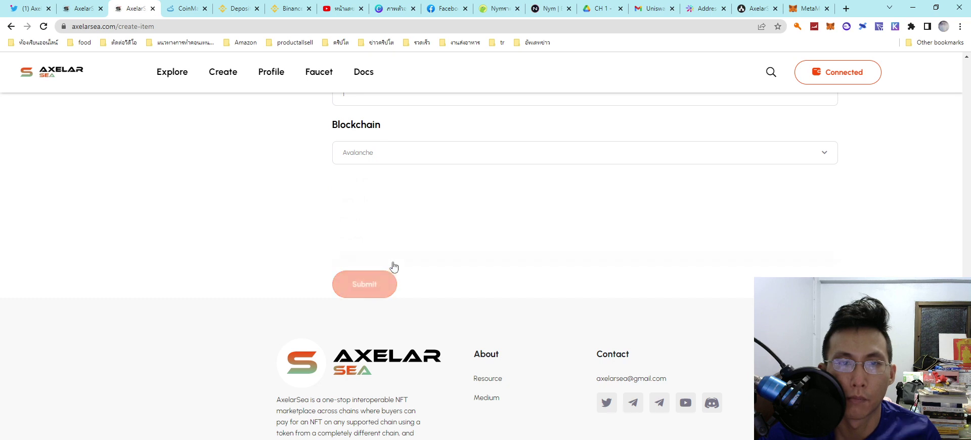
left_click(830, 84)
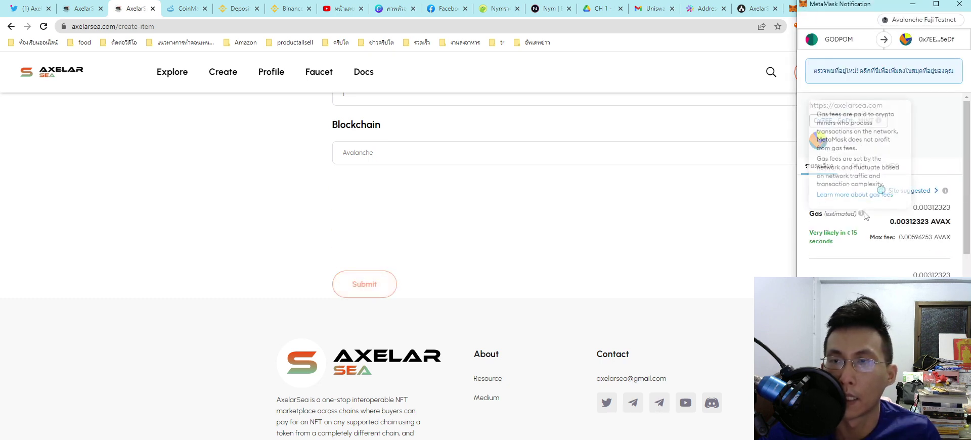
scroll(937, 147, "down", 3)
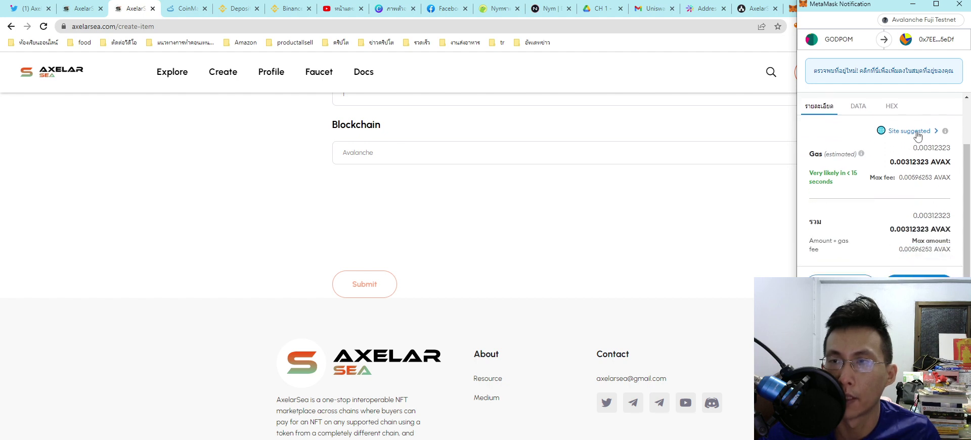
left_click(918, 135)
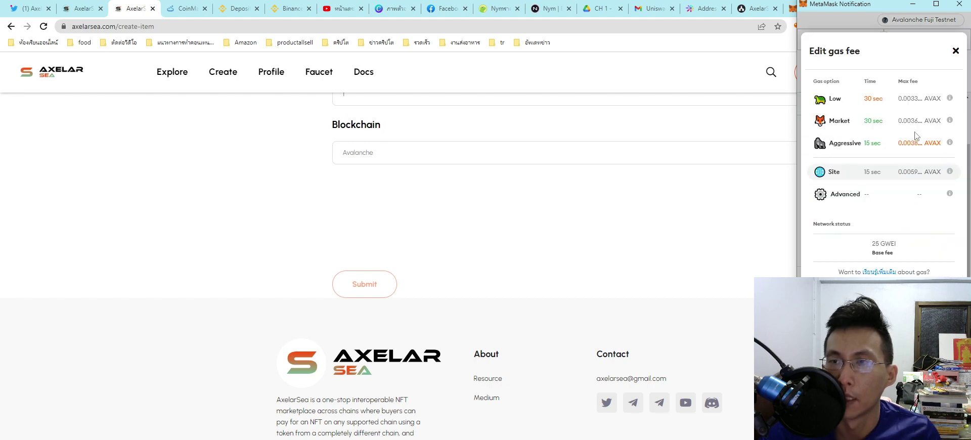
left_click(855, 146)
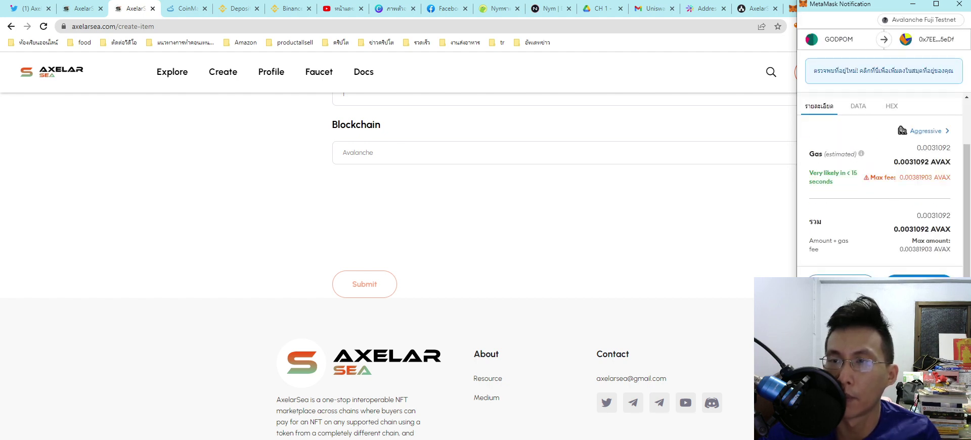
left_click(919, 284)
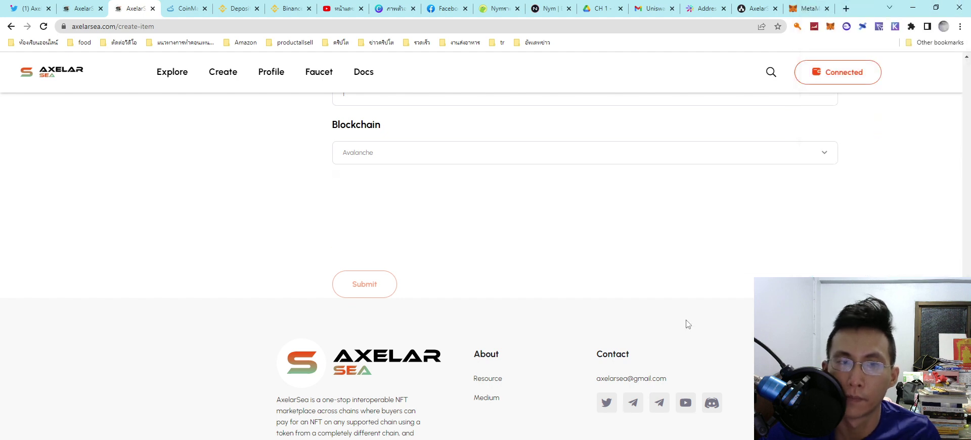
left_click(830, 27)
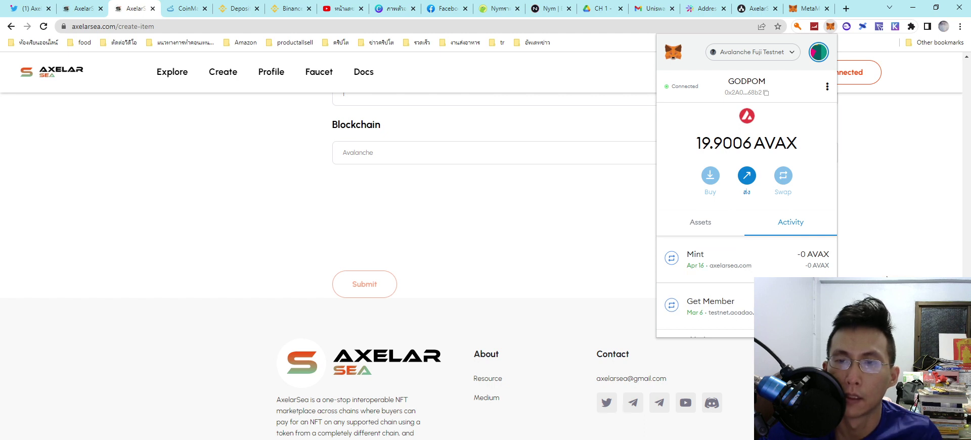
Step: Choose Fantom as the blockchain, submit, and approve MetaMask's switch to Fantom testnet
left_click(456, 153)
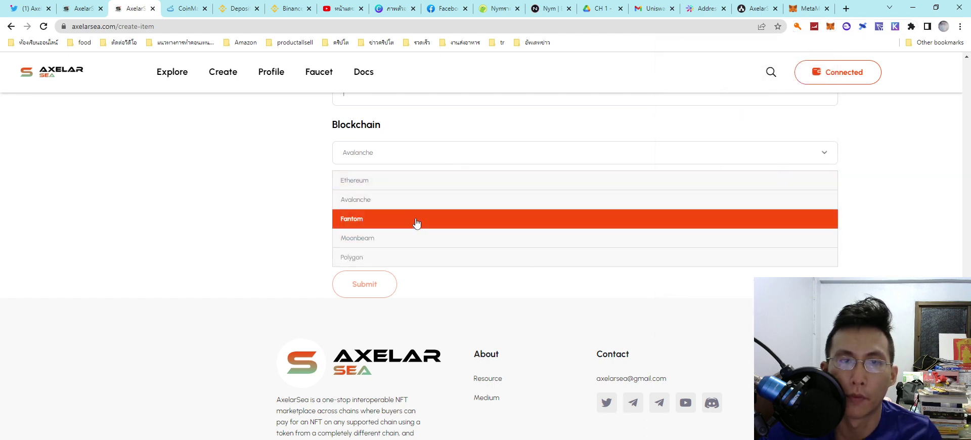
left_click(416, 222)
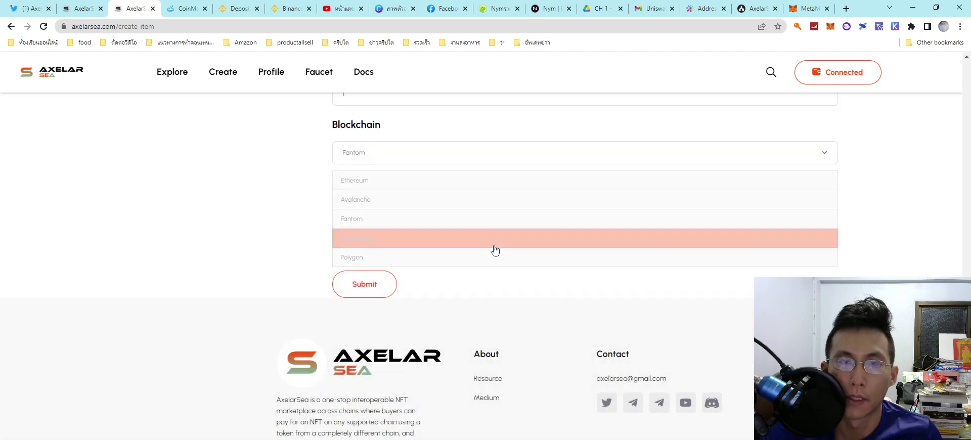
left_click(445, 160)
left_click(422, 218)
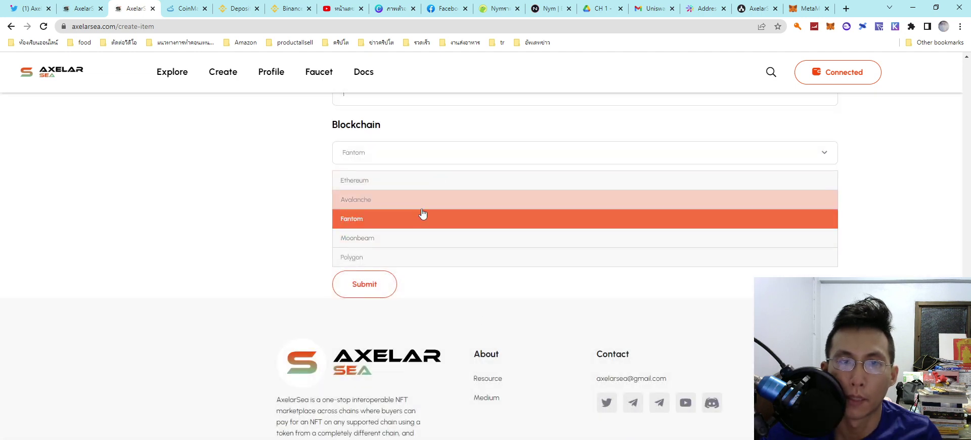
left_click(363, 285)
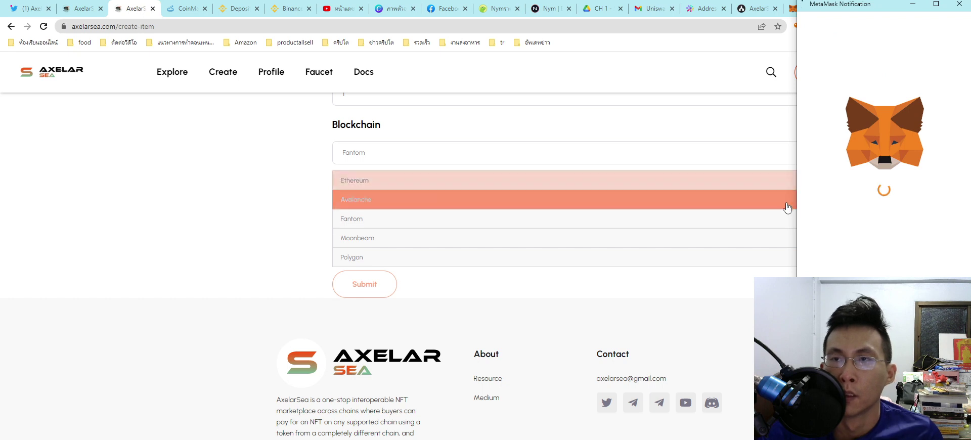
left_click(925, 283)
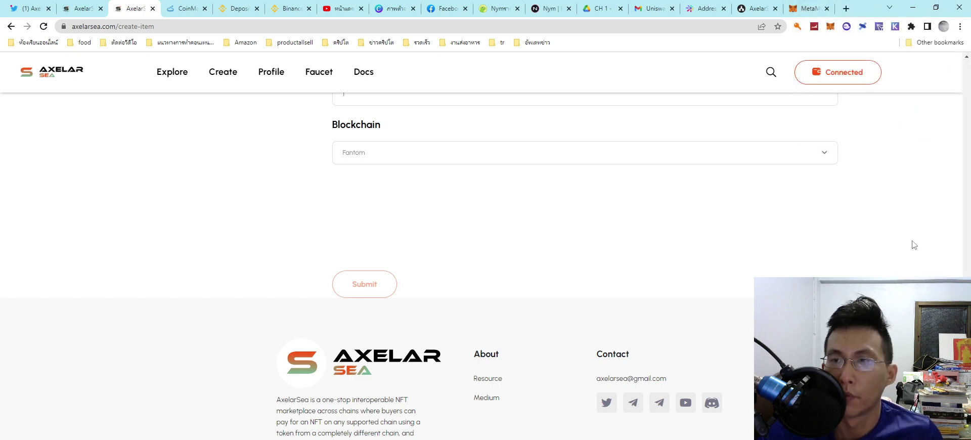
Step: Resubmit the Fantom mint and confirm it with a chosen FTM gas fee
left_click(372, 284)
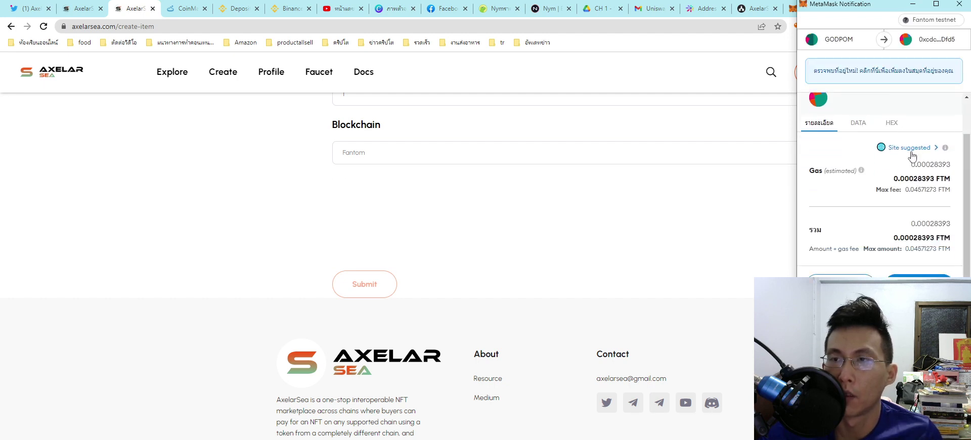
left_click(906, 147)
left_click(879, 175)
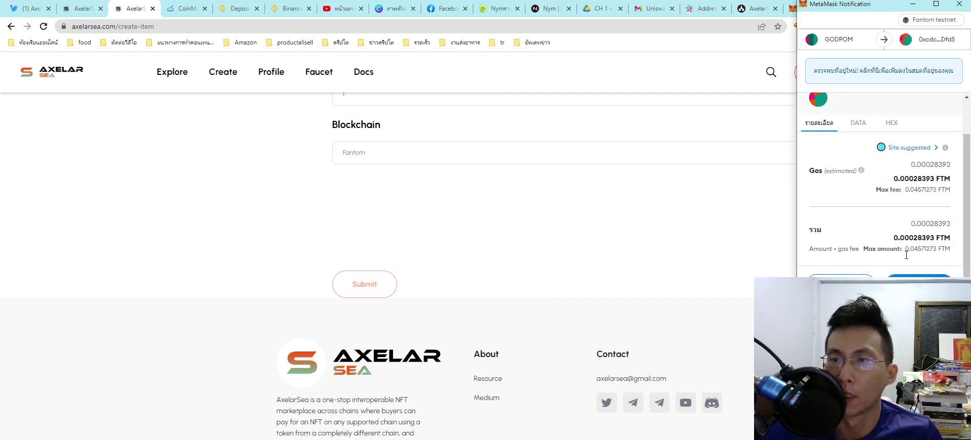
left_click(919, 282)
left_click(519, 298)
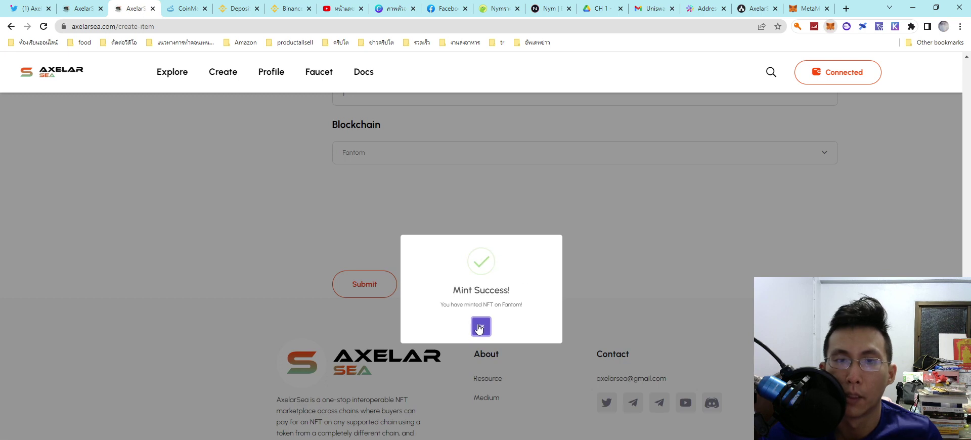
Step: Dismiss the Fantom success message, choose Moonbeam, and switch MetaMask to Moonbase Alpha Testnet
left_click(481, 325)
left_click(548, 152)
left_click(479, 238)
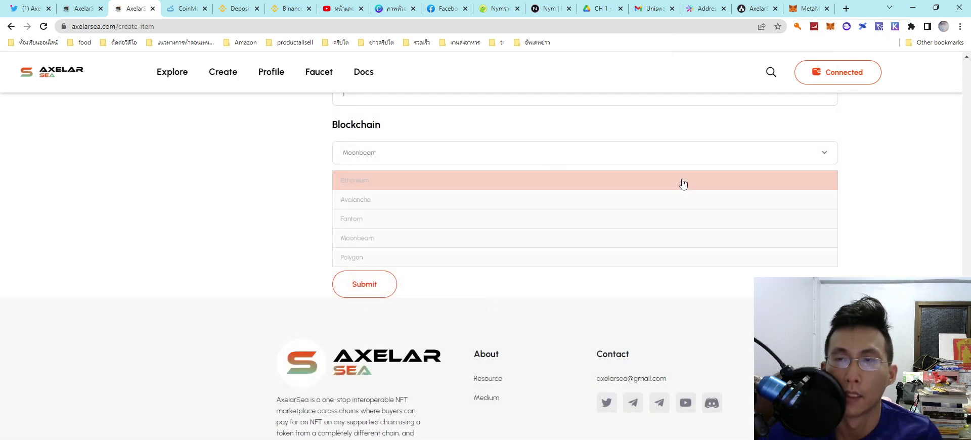
left_click(830, 27)
left_click(777, 54)
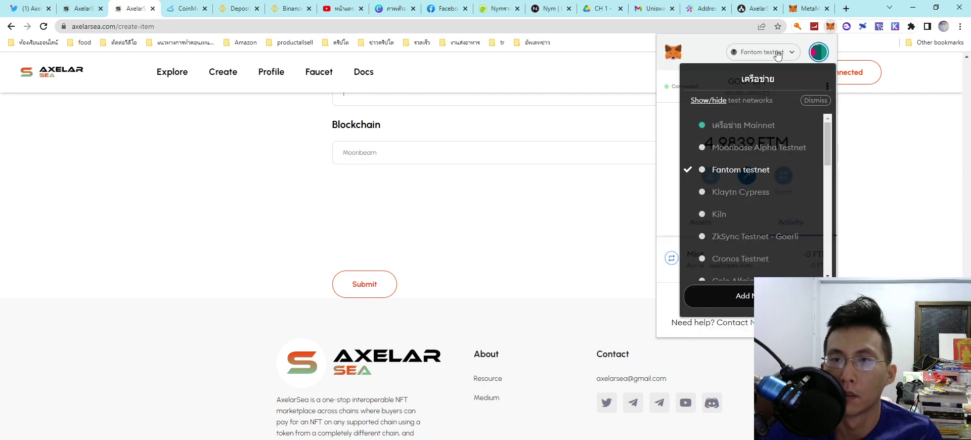
left_click(748, 150)
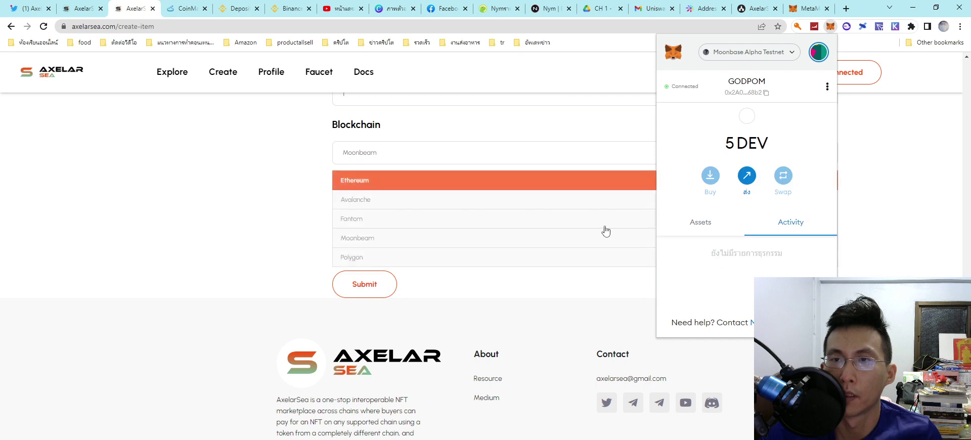
left_click(527, 297)
Step: Submit the Moonbeam mint and dismiss its Mint Success message
left_click(386, 283)
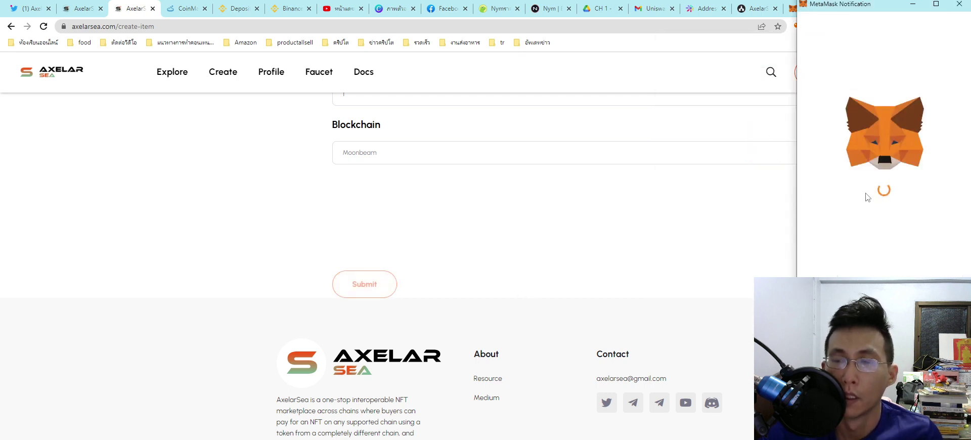
scroll(897, 252, "down", 1)
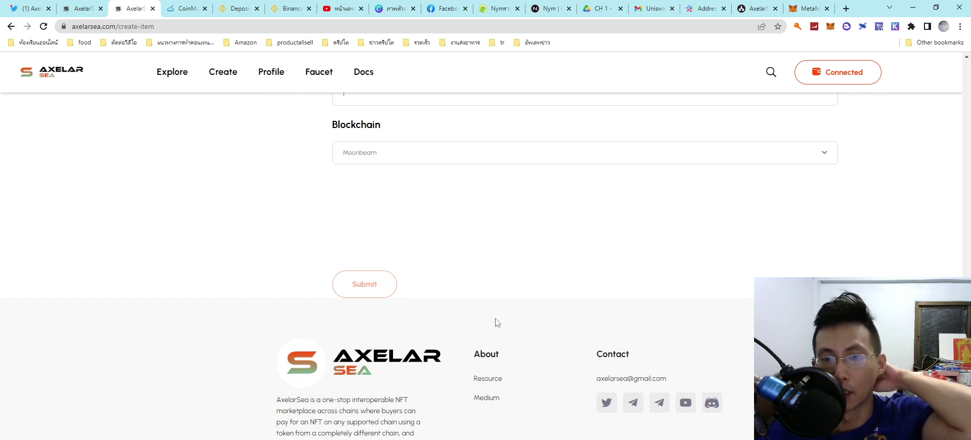
left_click(668, 155)
left_click(754, 147)
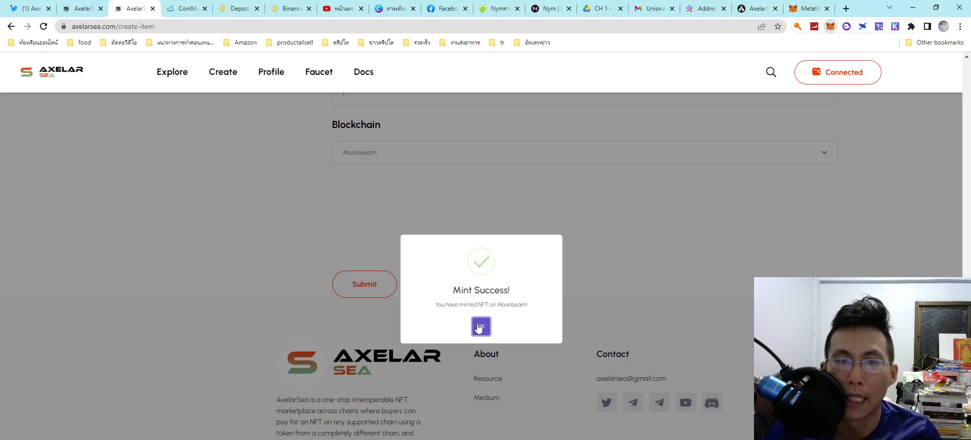
left_click(481, 326)
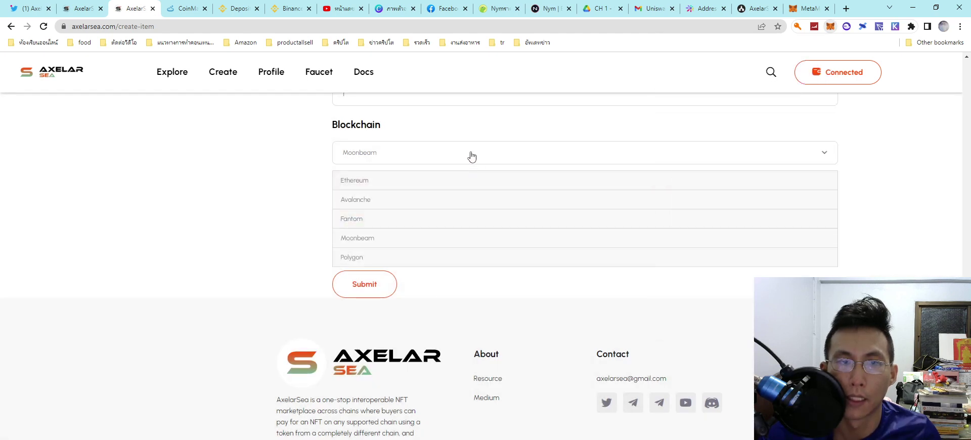
Step: Choose Polygon as the blockchain, submit, and allow MetaMask to switch networks
left_click(419, 258)
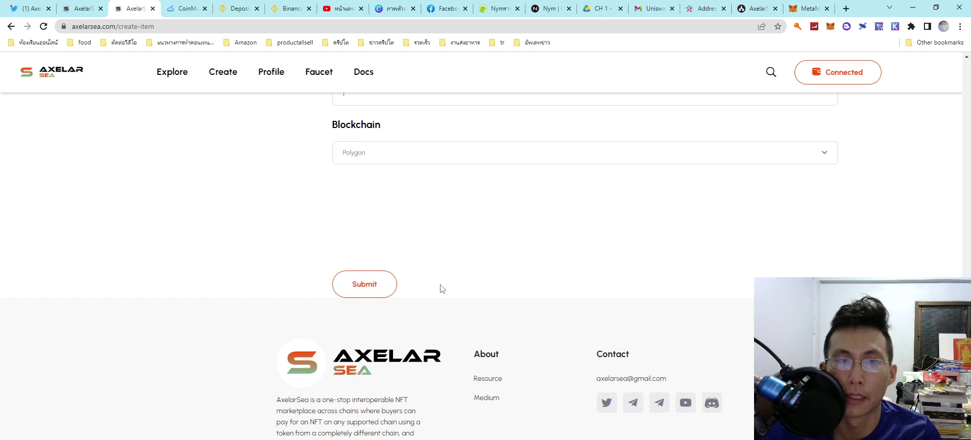
scroll(439, 290, "up", 2)
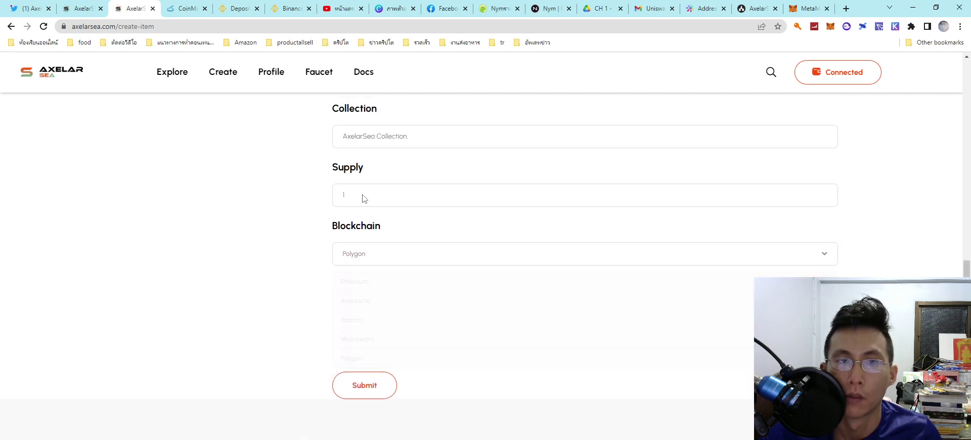
left_click(362, 390)
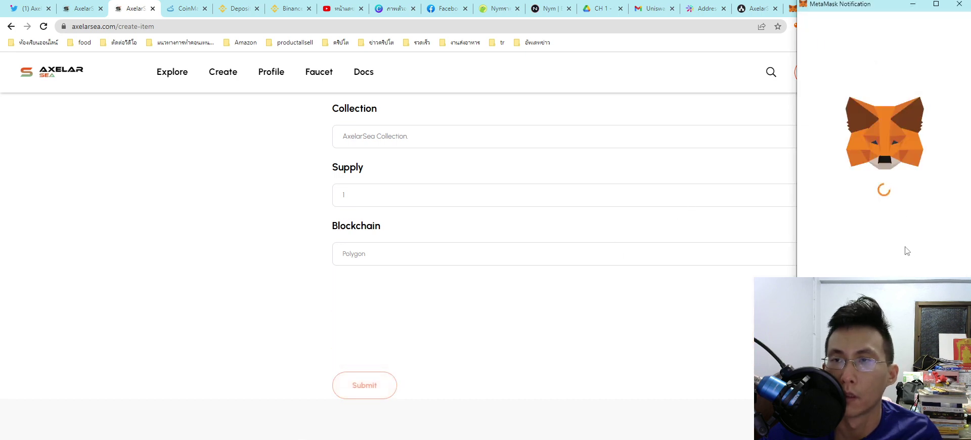
left_click(933, 283)
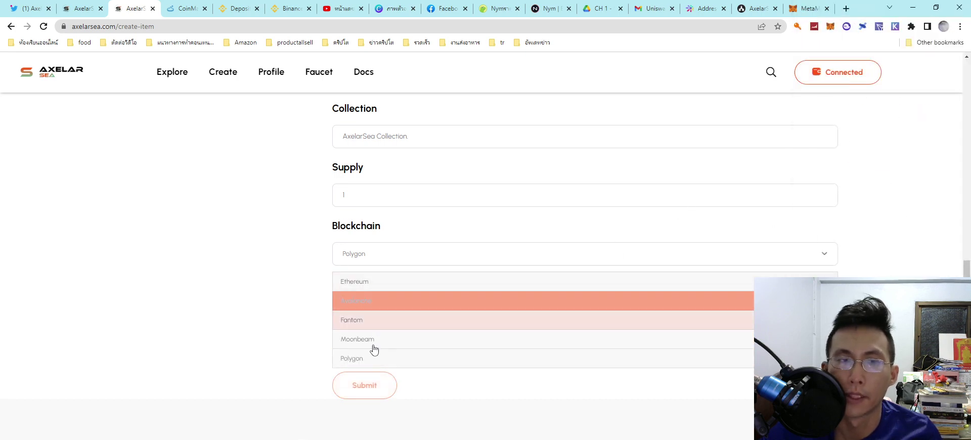
Step: Resubmit and confirm the Polygon mint, then dismiss its success message
left_click(365, 389)
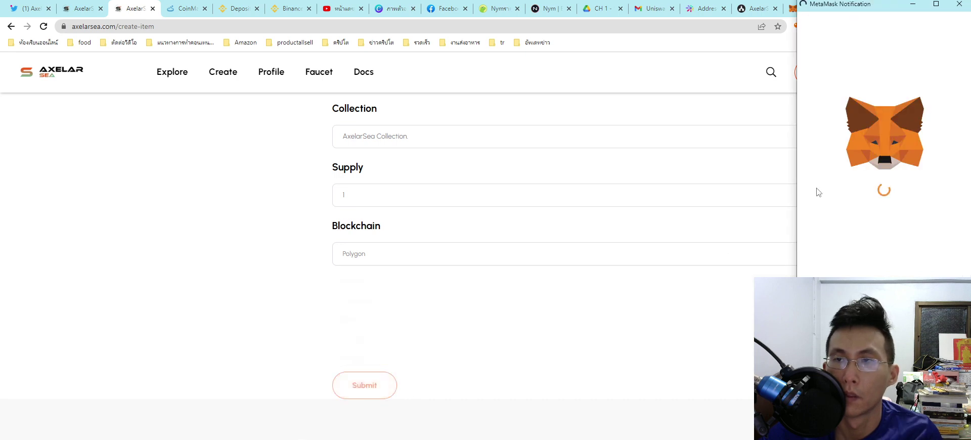
scroll(906, 227, "down", 2)
left_click(923, 284)
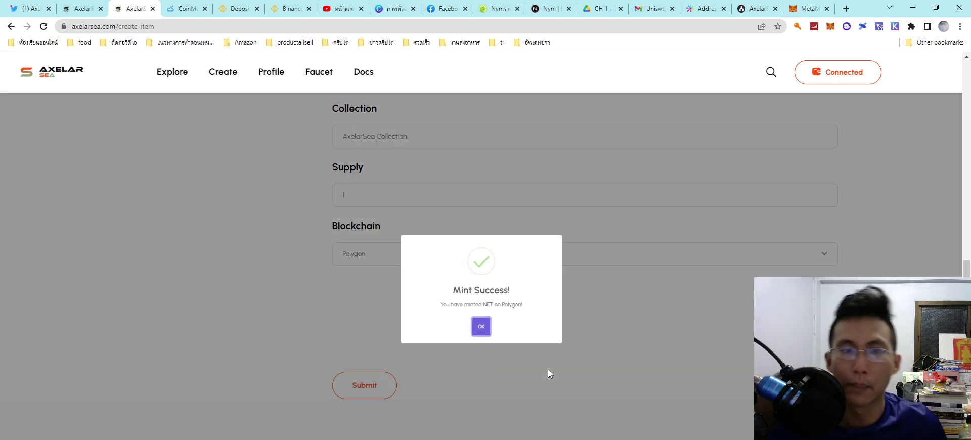
left_click(481, 327)
left_click(468, 254)
Step: Submit the mint on Ethereum and confirm it in MetaMask with the Aggressive gas fee
left_click(441, 279)
left_click(370, 383)
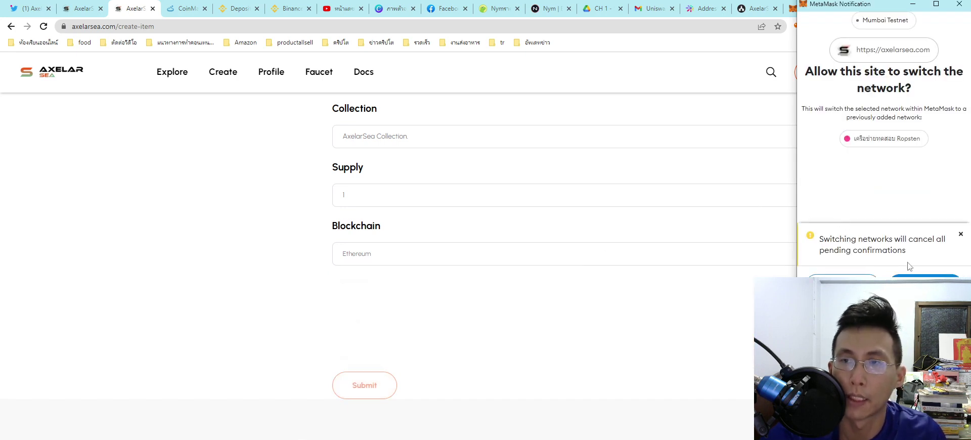
left_click(480, 254)
left_click(362, 387)
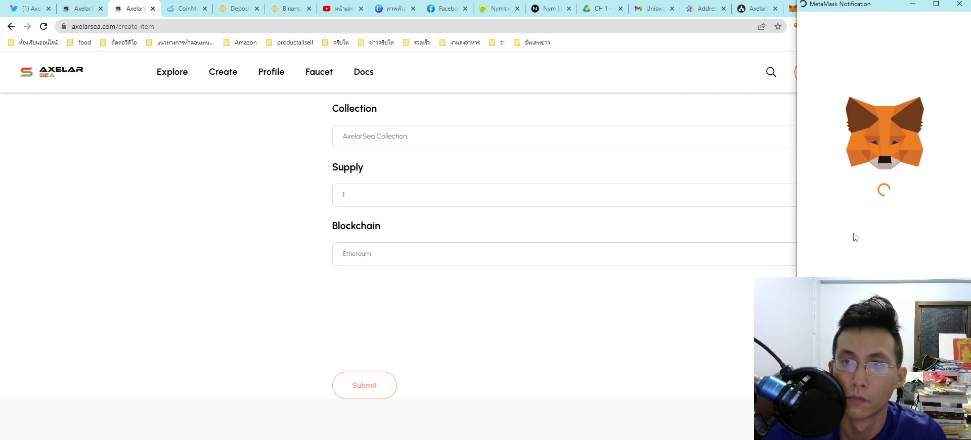
scroll(909, 271, "down", 1)
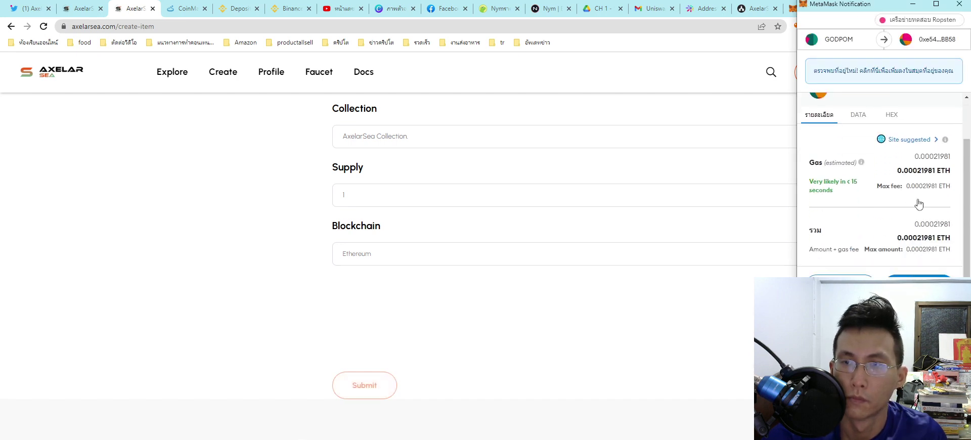
left_click(910, 141)
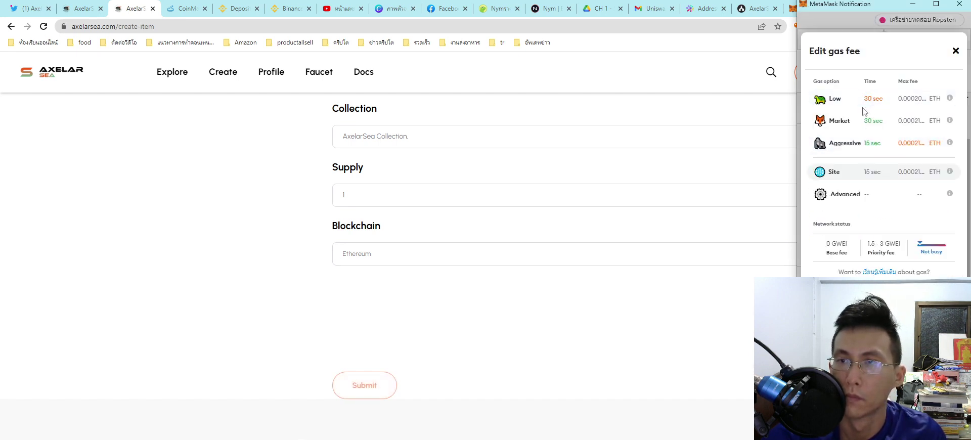
left_click(866, 143)
left_click(919, 281)
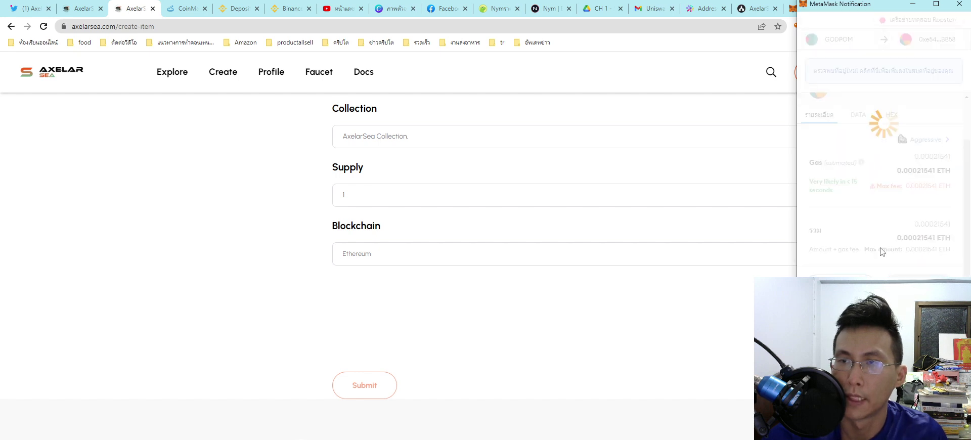
left_click(643, 264)
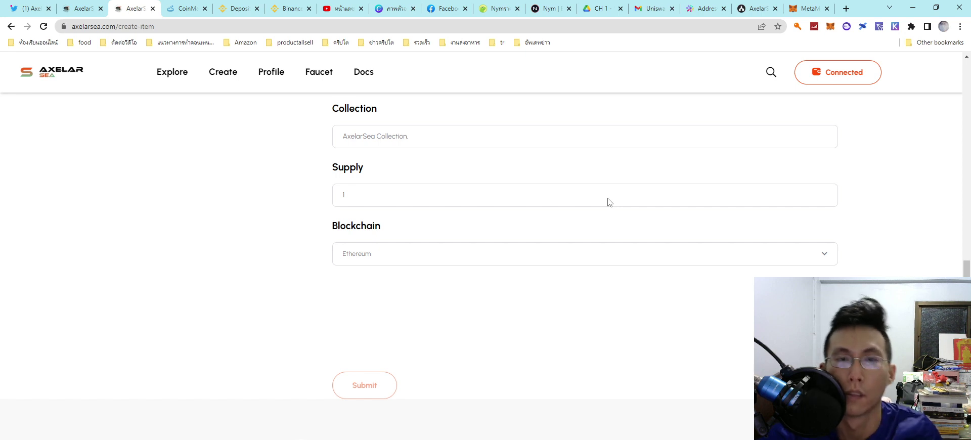
Step: Check the recent mint activity in the MetaMask wallet
left_click(830, 26)
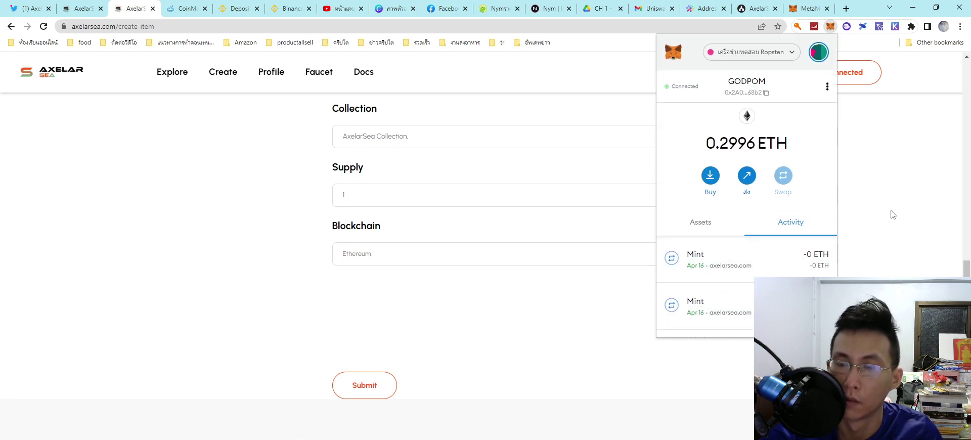
left_click(814, 241)
left_click(815, 253)
left_click(434, 359)
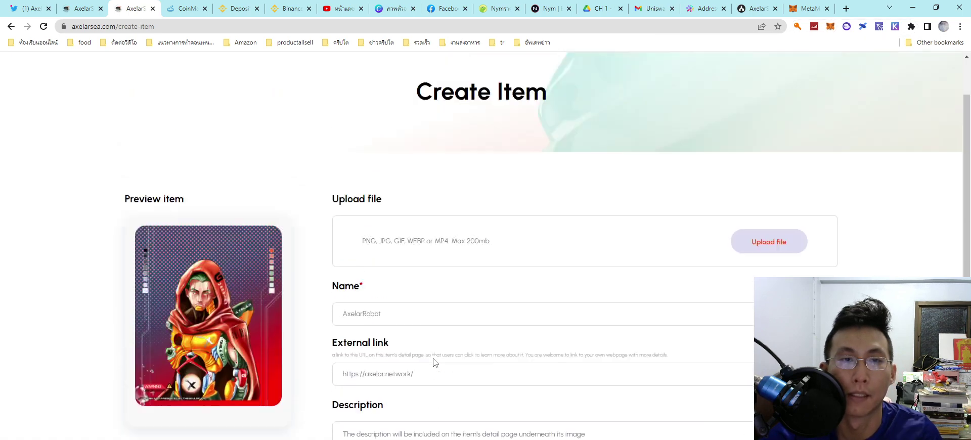
Step: From Explore, check out AxelarNFT AVAX #4 for 0.5 LUNA paid from Terra
left_click(175, 73)
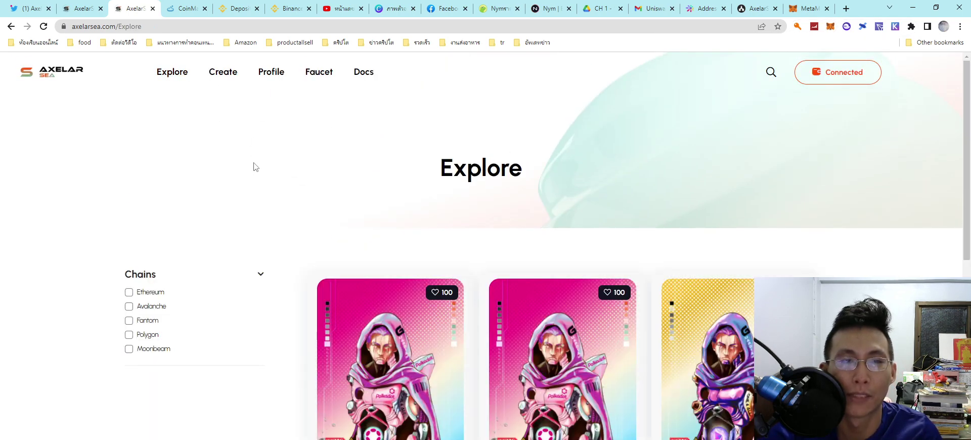
scroll(283, 208, "down", 4)
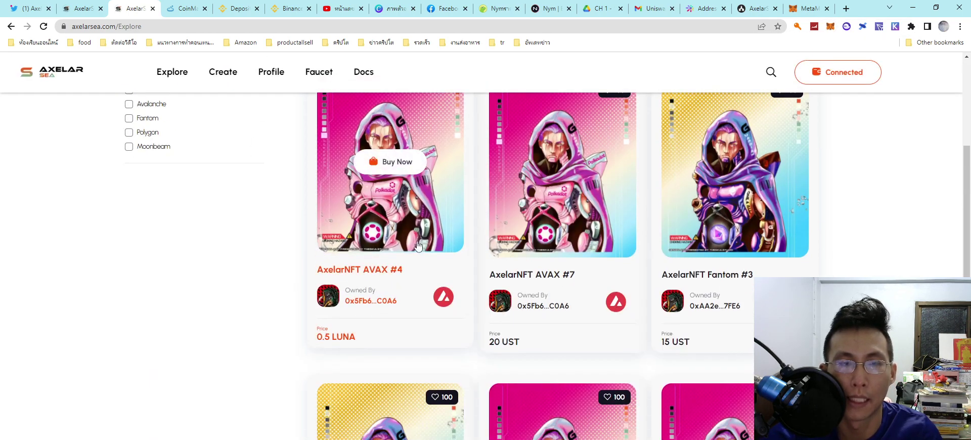
left_click(395, 168)
scroll(556, 299, "down", 2)
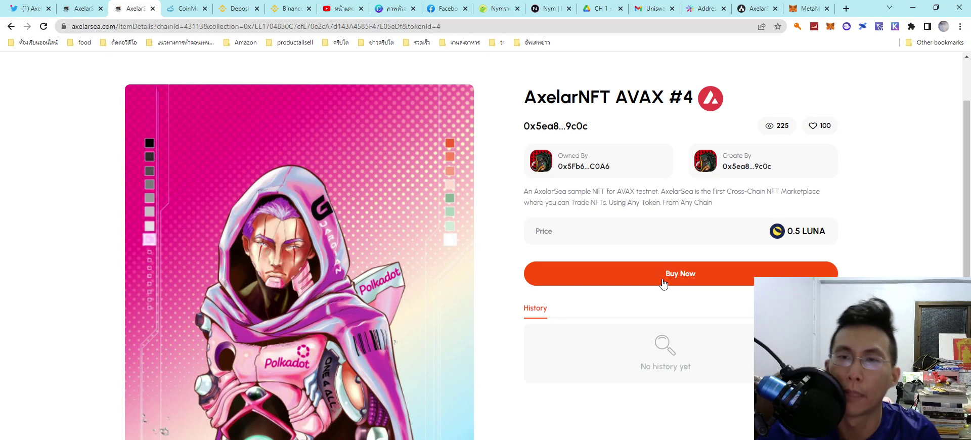
left_click(663, 282)
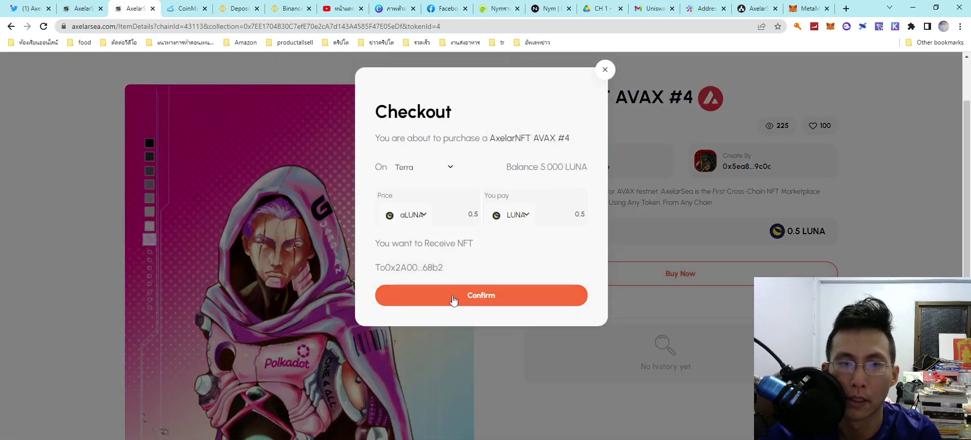
left_click(454, 299)
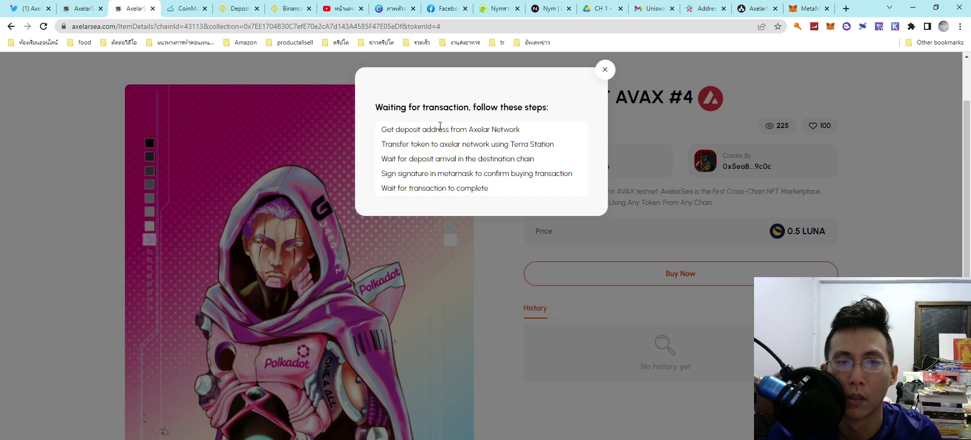
left_click(605, 69)
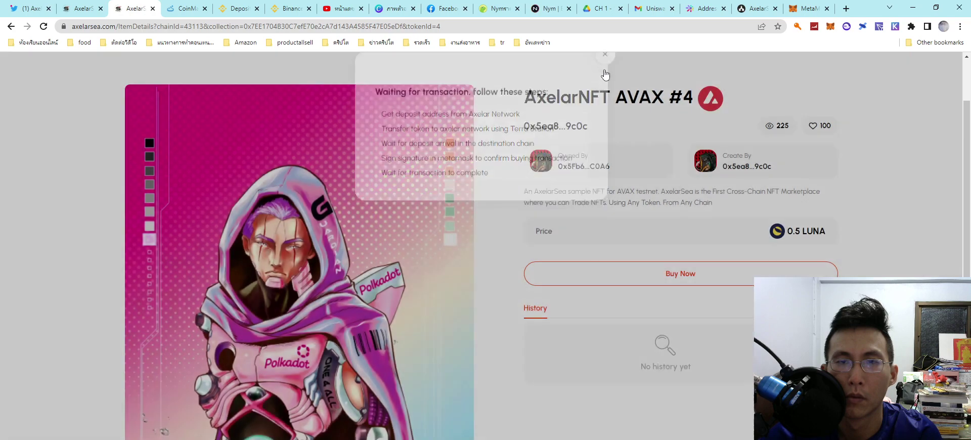
scroll(518, 193, "up", 2)
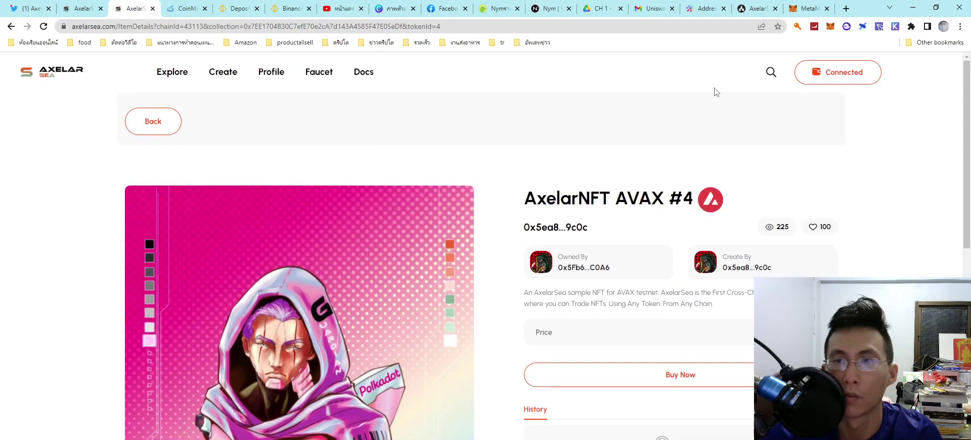
Step: Try approving the 0.525 Luna transfer in Terra Station, then deny it and close the popup
left_click(863, 28)
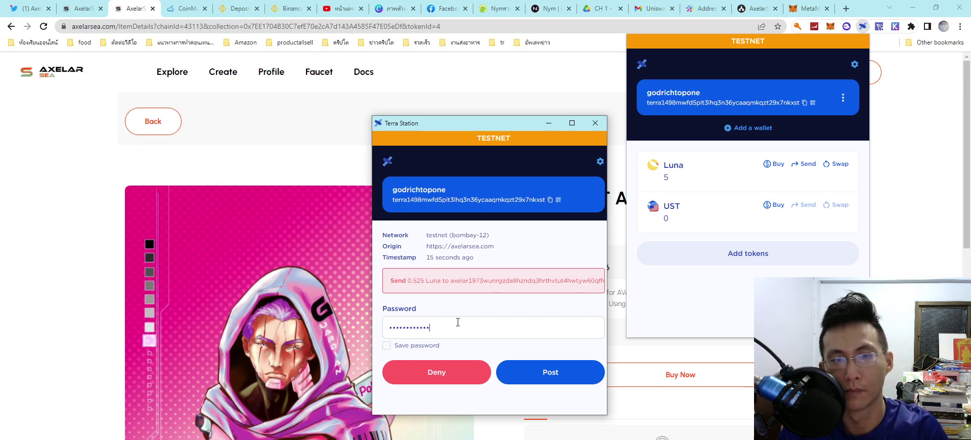
left_click(549, 372)
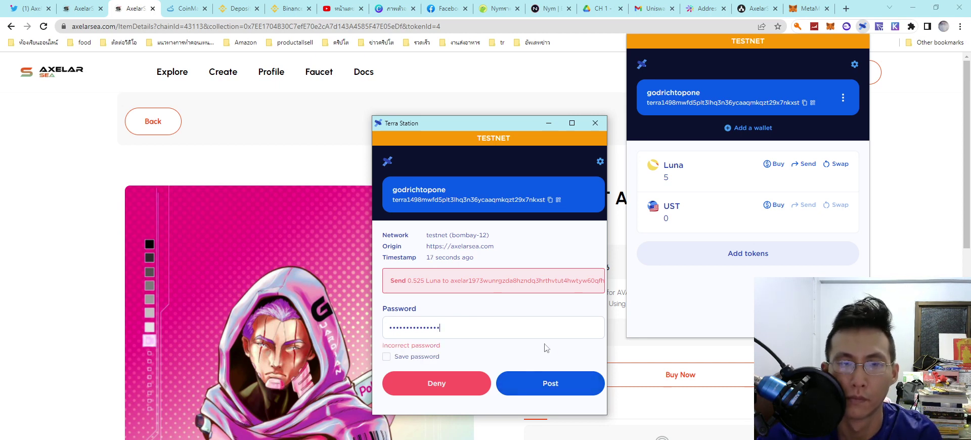
left_click(432, 391)
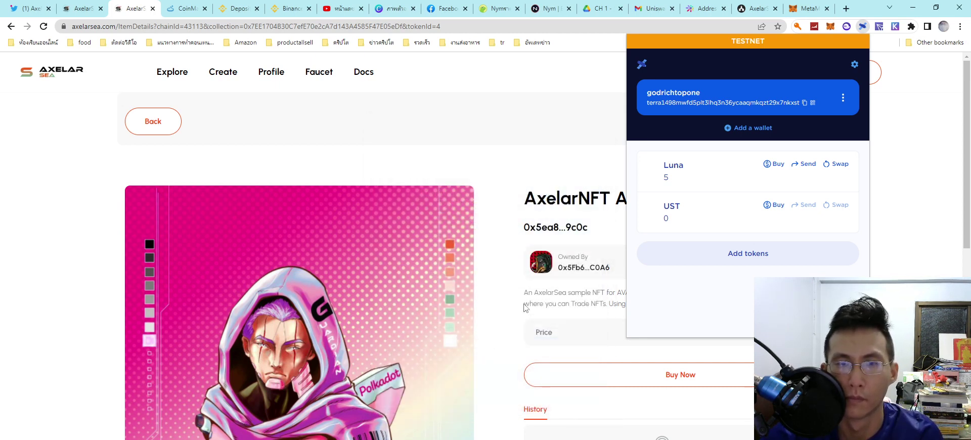
left_click(536, 111)
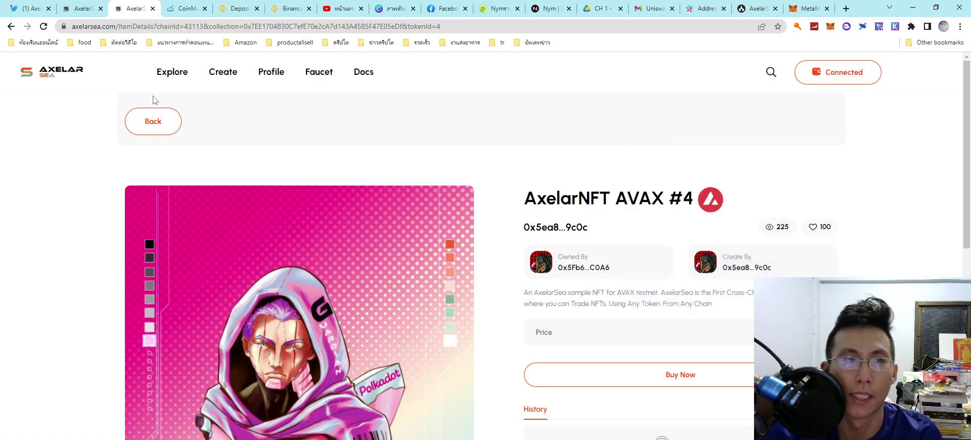
left_click(155, 119)
Step: Scroll through Explore, load more listings, and open AxelarNFT AVAX #23
left_click(142, 354)
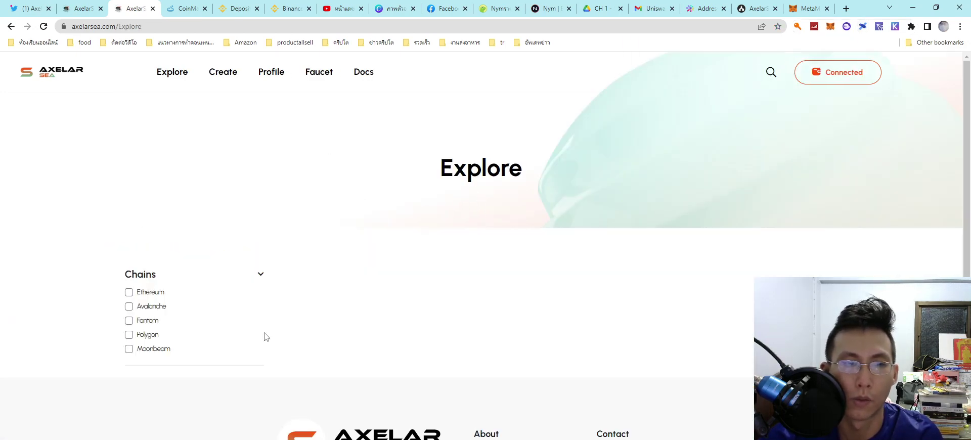
scroll(506, 253, "down", 2)
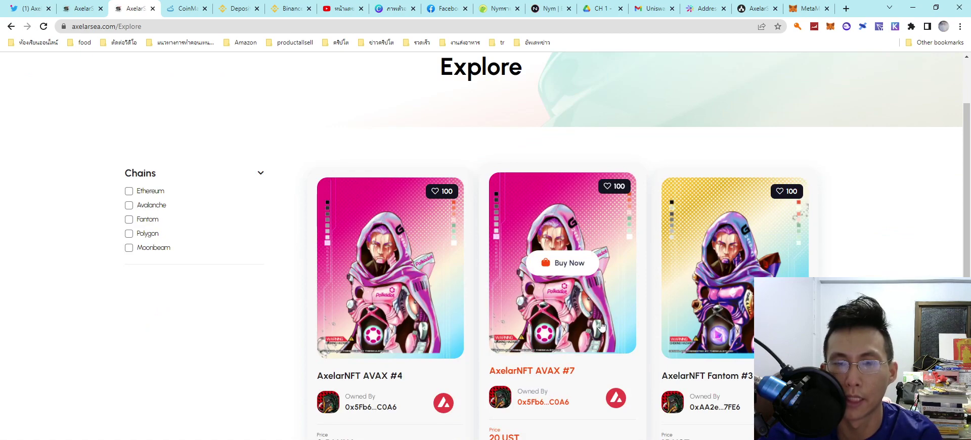
scroll(597, 331, "down", 7)
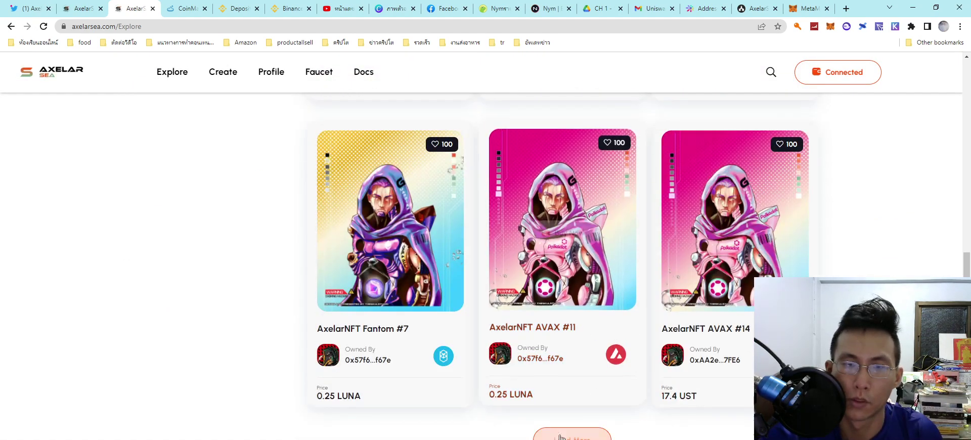
scroll(562, 404, "down", 4)
scroll(567, 389, "down", 4)
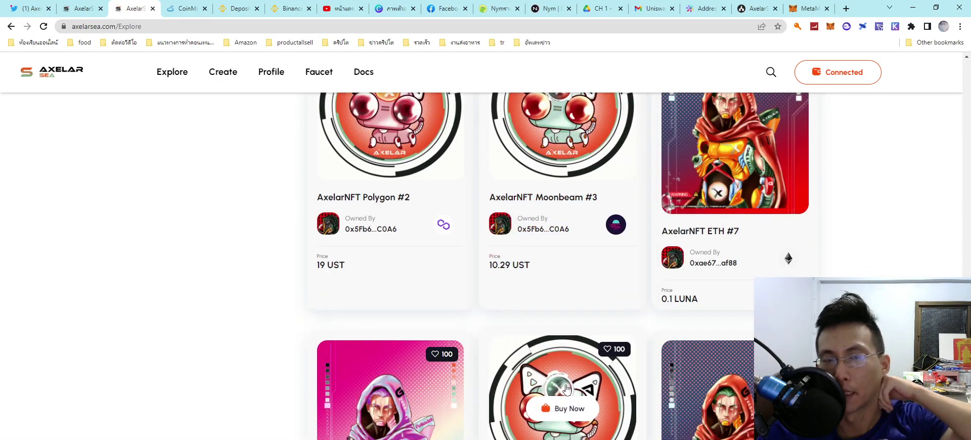
scroll(567, 389, "down", 4)
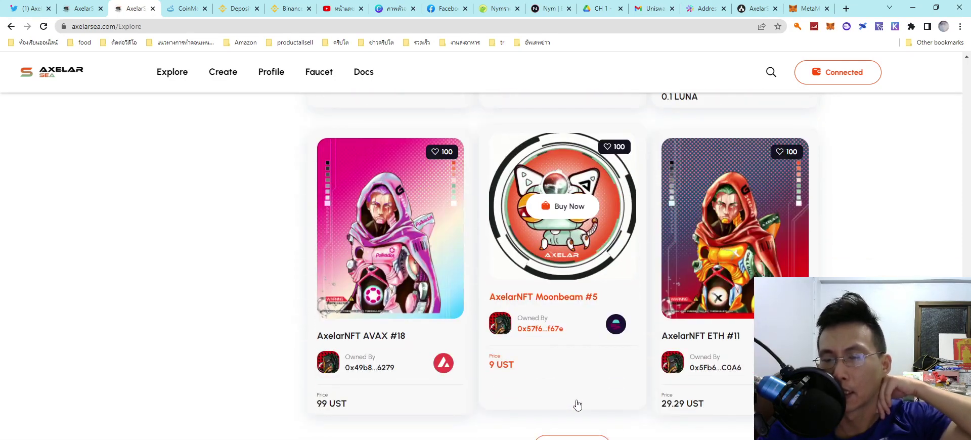
scroll(581, 406, "down", 6)
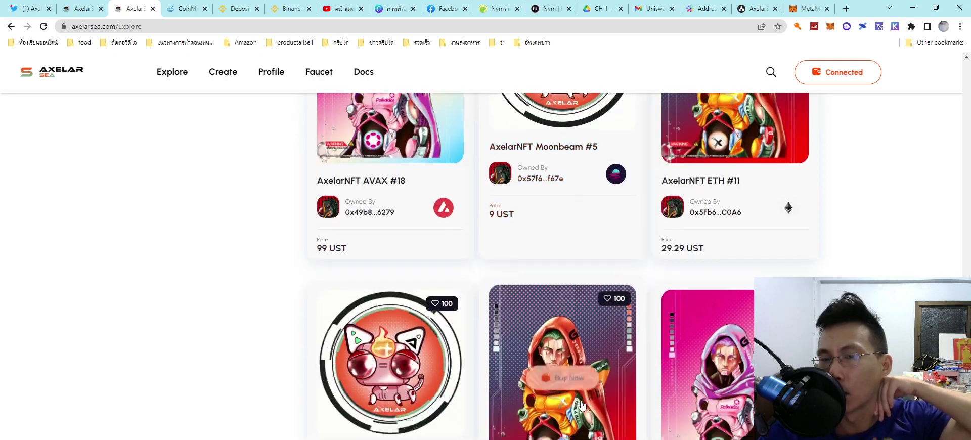
scroll(582, 406, "down", 5)
scroll(581, 405, "down", 6)
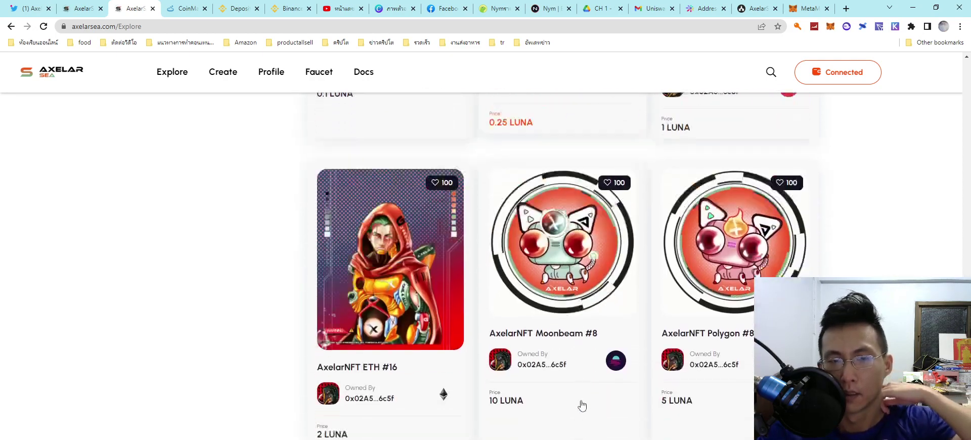
left_click(583, 293)
scroll(583, 297, "down", 4)
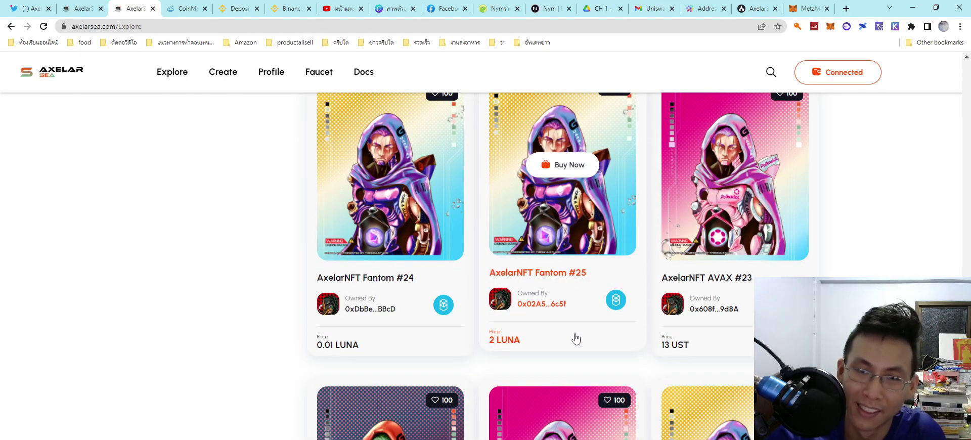
scroll(576, 339, "down", 3)
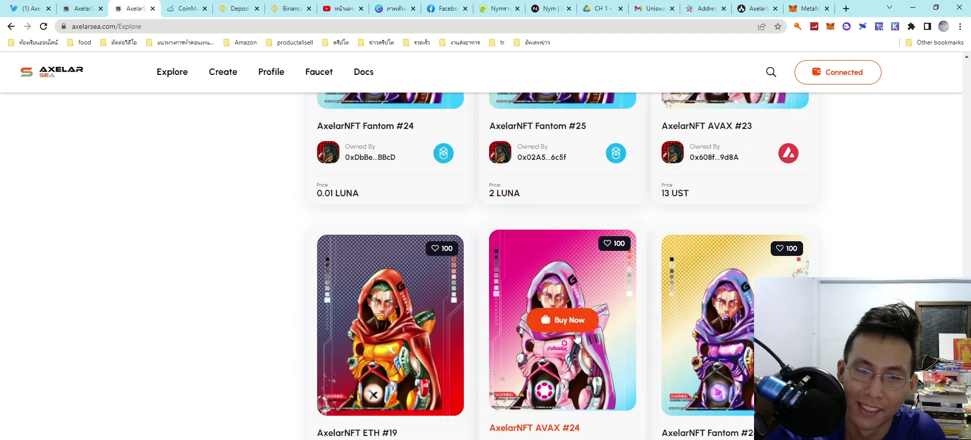
scroll(577, 337, "up", 3)
left_click(700, 325)
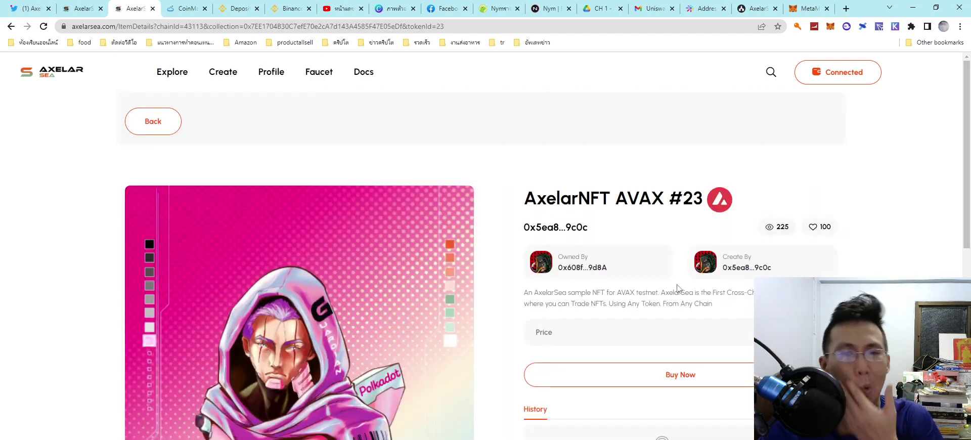
Step: Open checkout for AxelarNFT AVAX #23 at 13 UST on Terra, cancel it, and return home
left_click(680, 374)
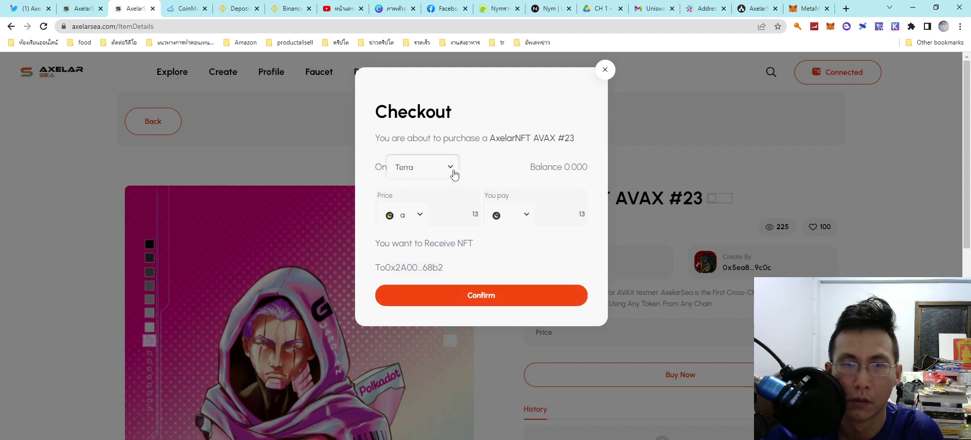
left_click(605, 70)
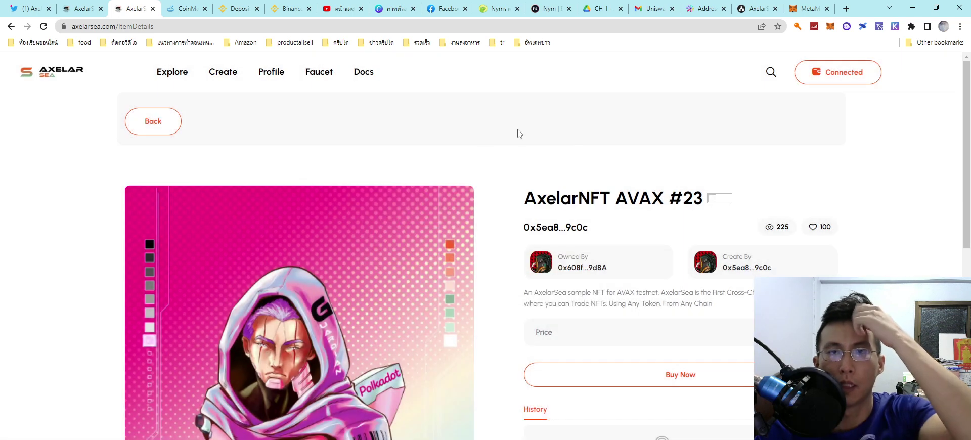
left_click(153, 122)
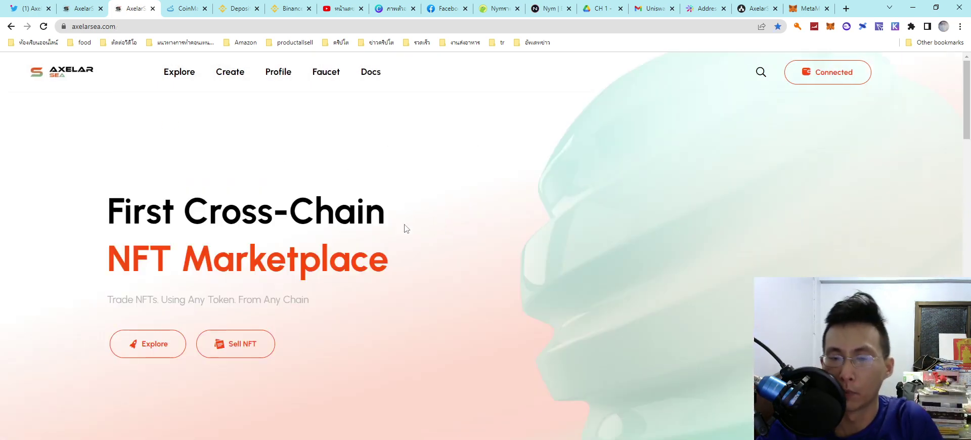